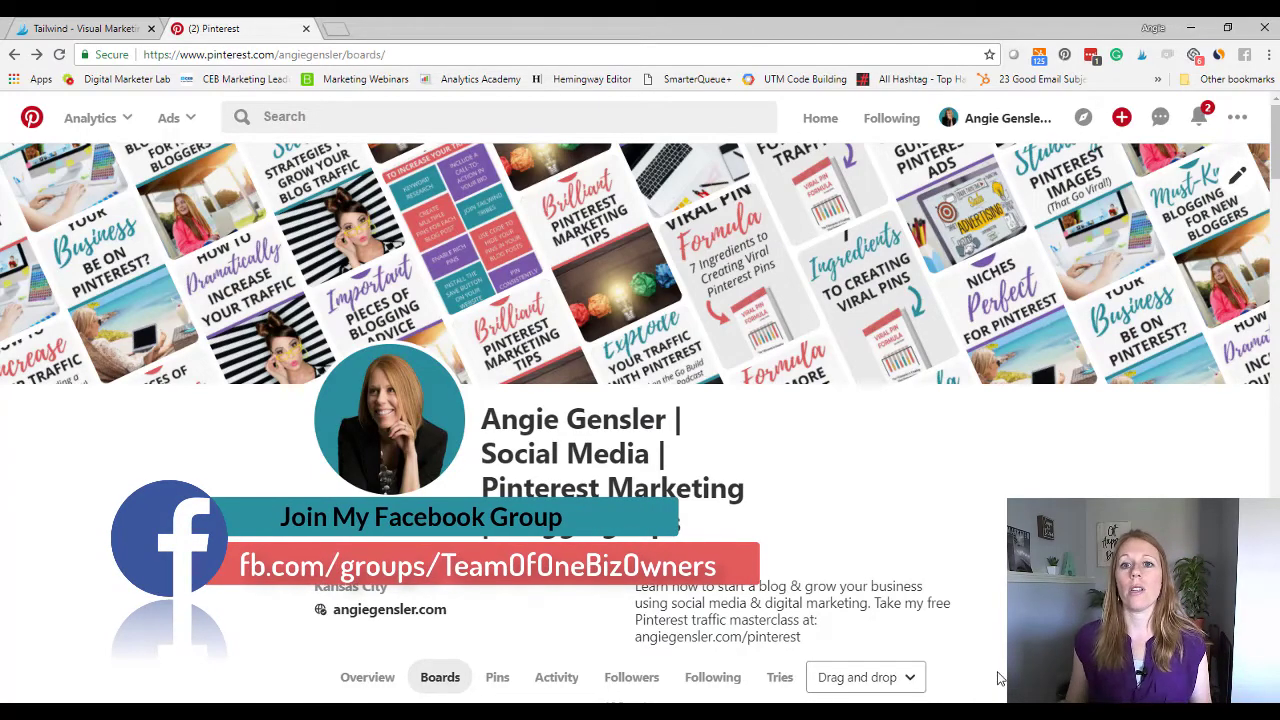
pyautogui.scroll(-15, 840, 460)
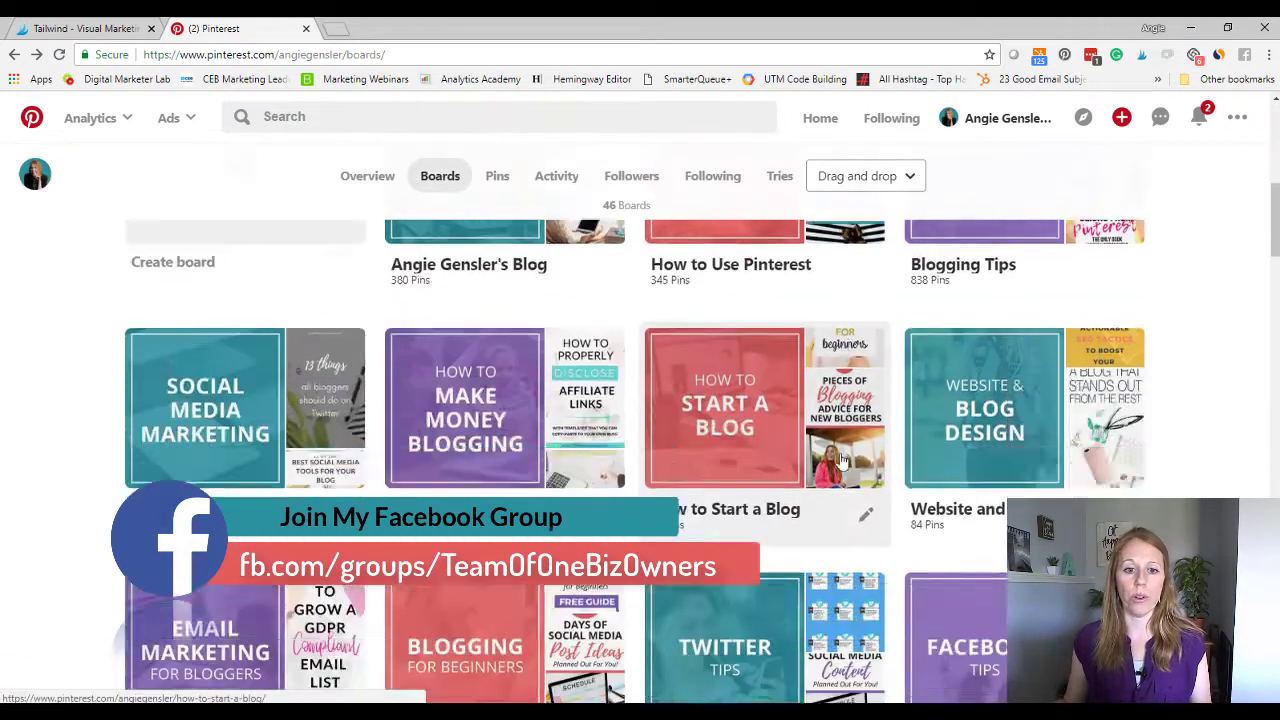
pyautogui.scroll(-15, 840, 460)
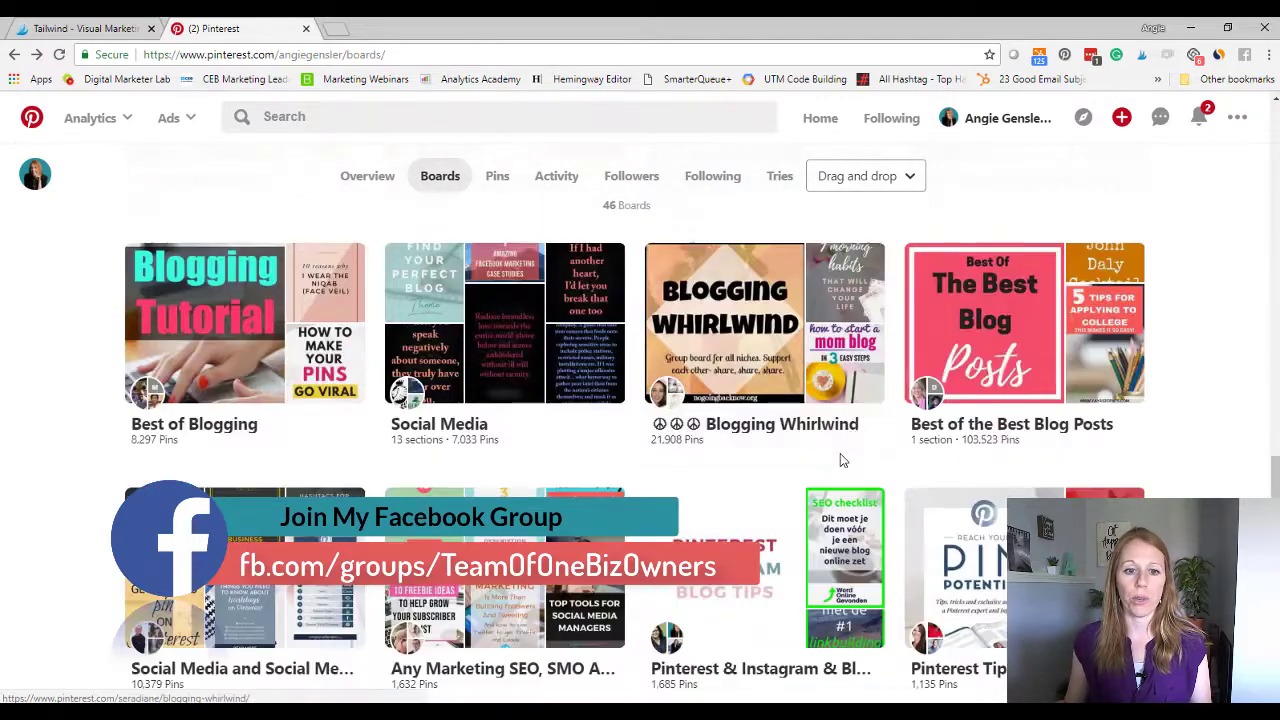
pyautogui.scroll(5, 840, 460)
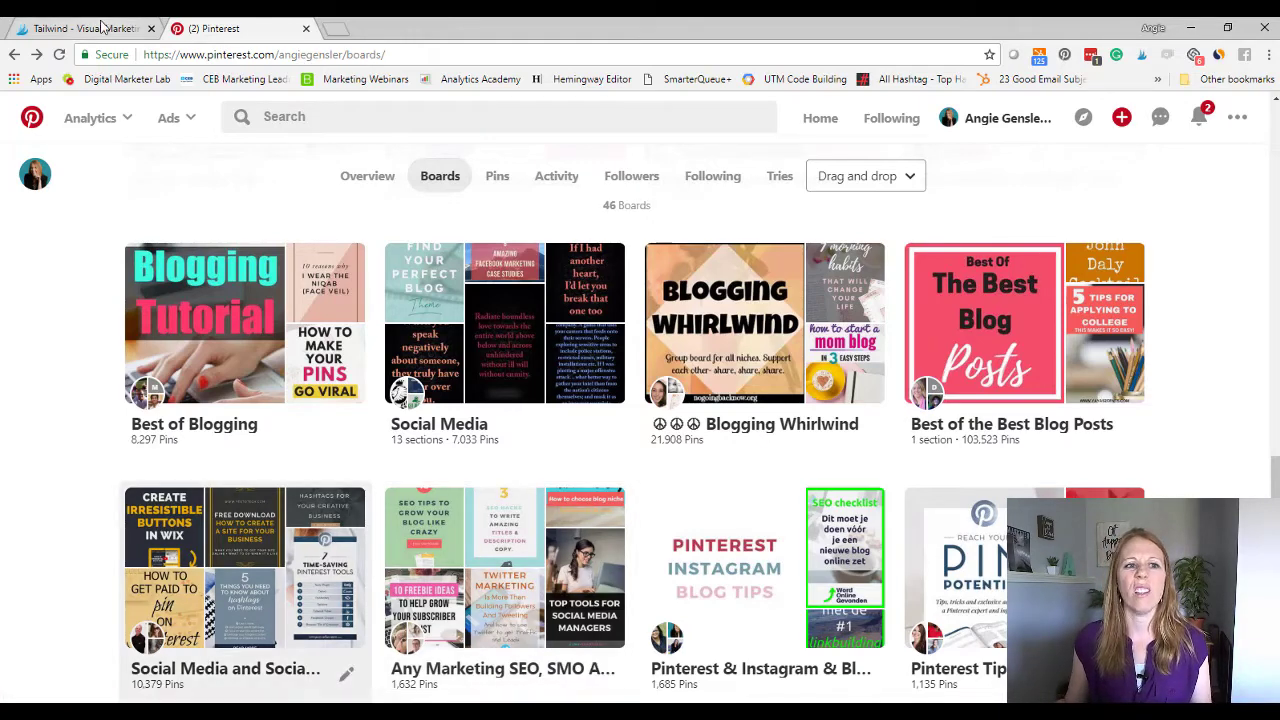
# Open Tailwind's Board Lists page and browse lists like All Group Boards and Social Media Boards.
pyautogui.click(40, 22)
pyautogui.moveTo(45, 420)
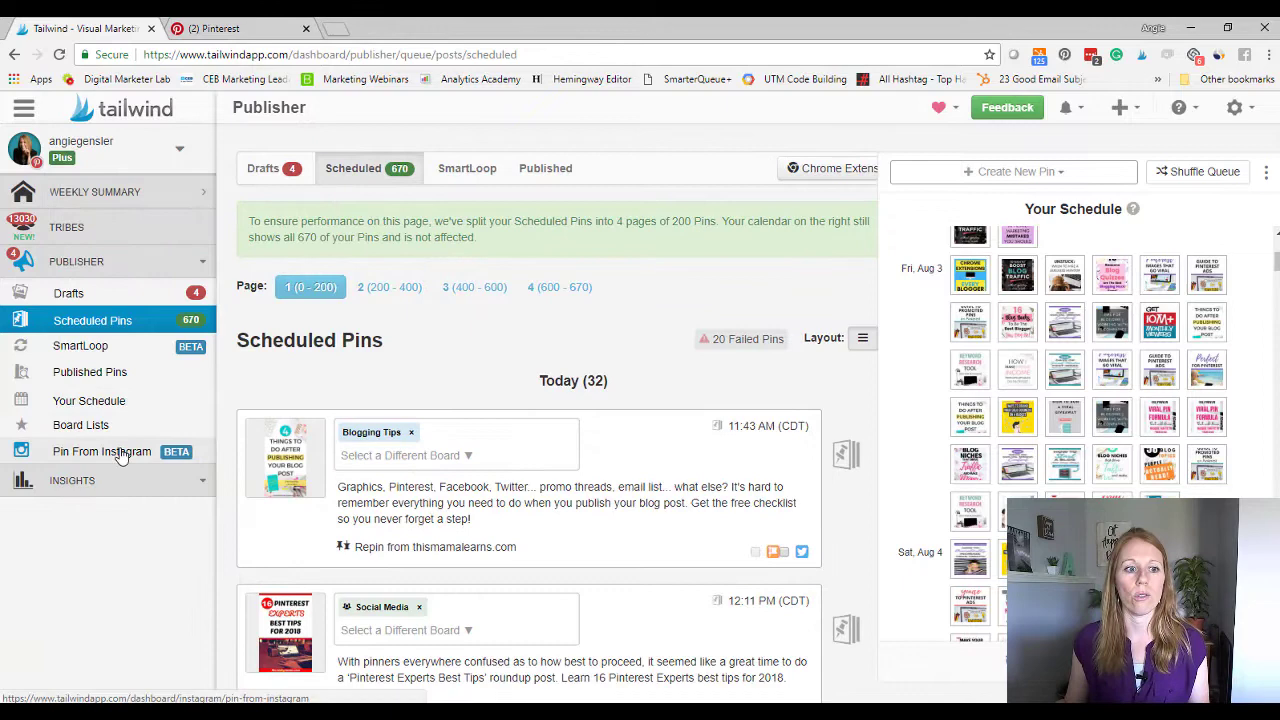
pyautogui.click(94, 424)
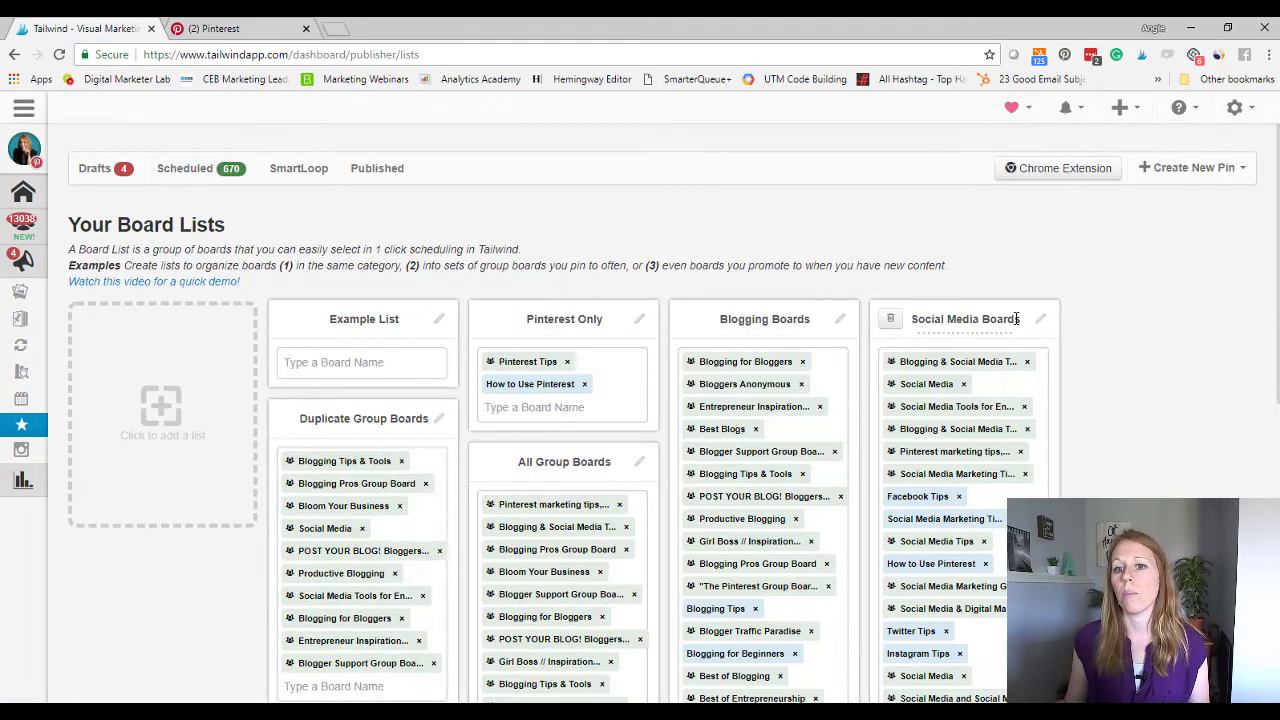
pyautogui.scroll(-3, 1092, 402)
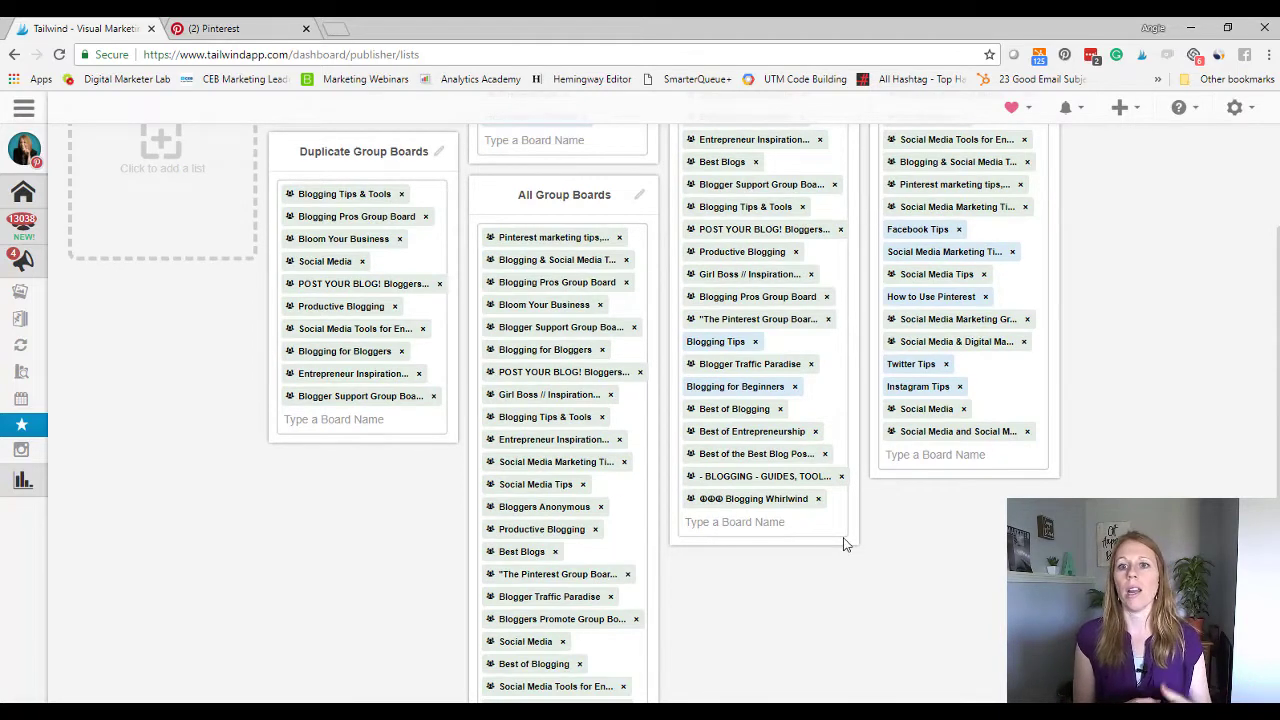
pyautogui.scroll(3, 958, 486)
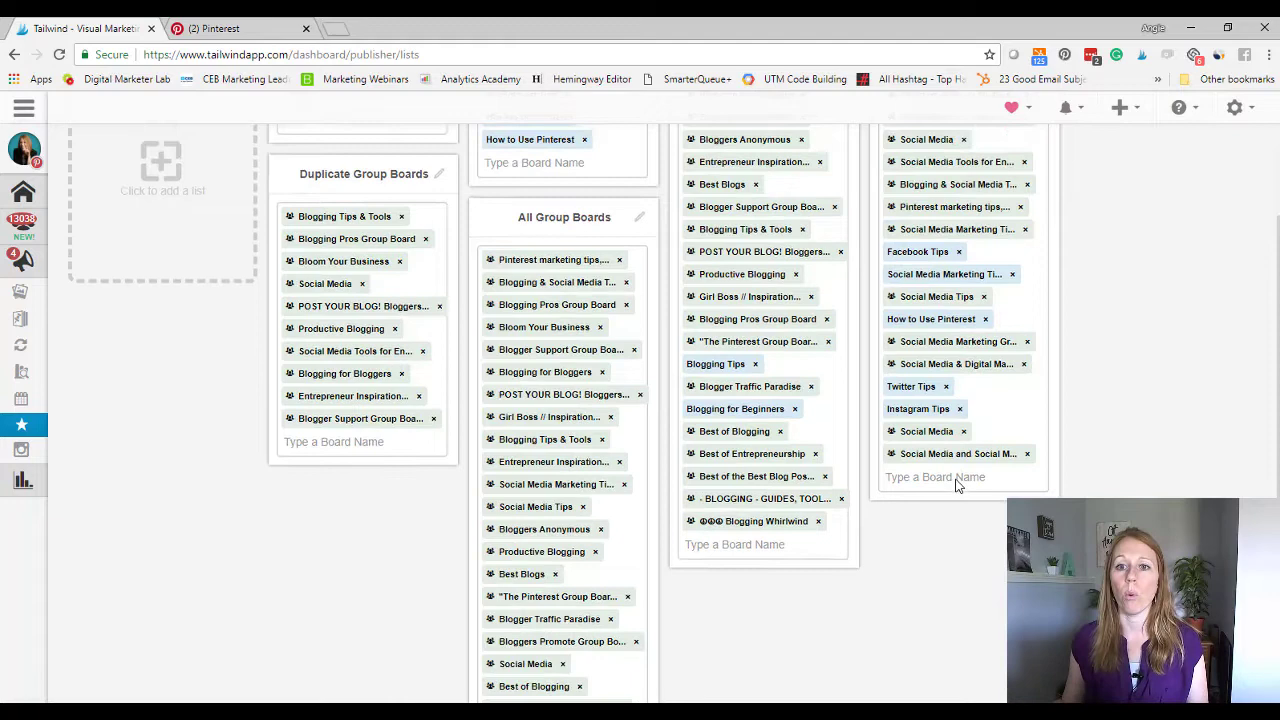
pyautogui.scroll(-3, 972, 470)
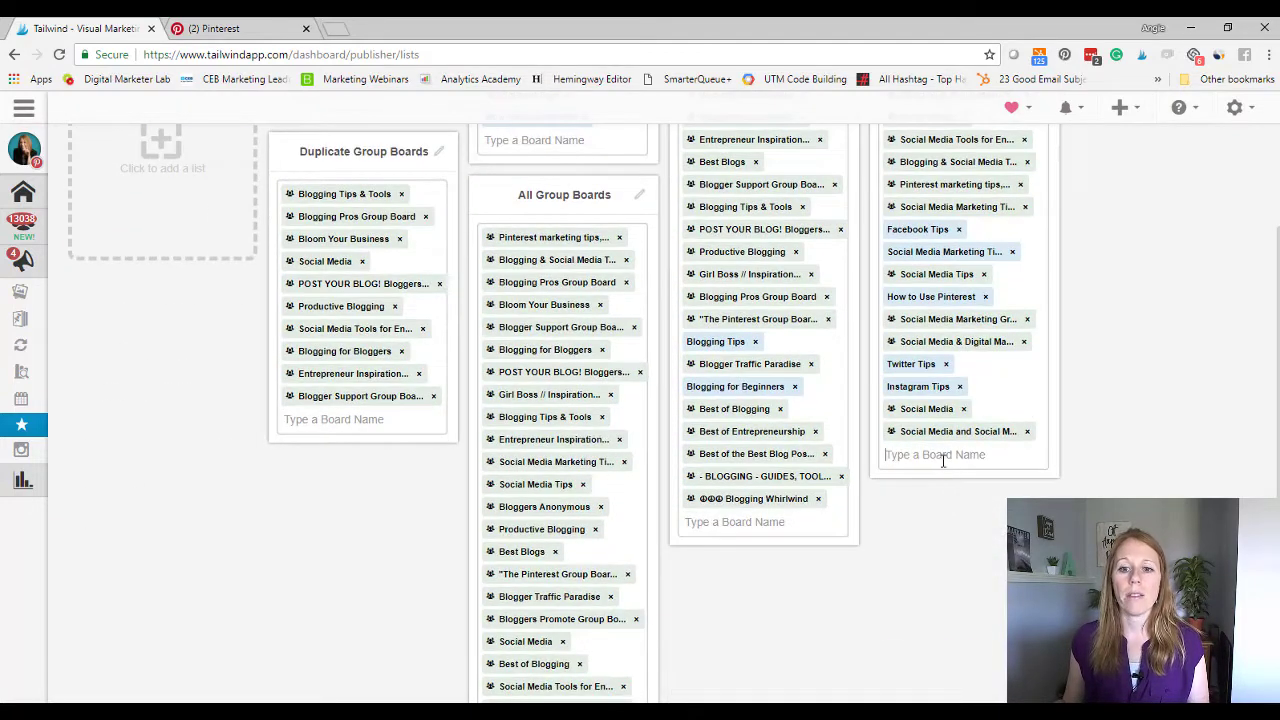
# Expand the Social Media Boards list to view its available boards.
pyautogui.click(943, 456)
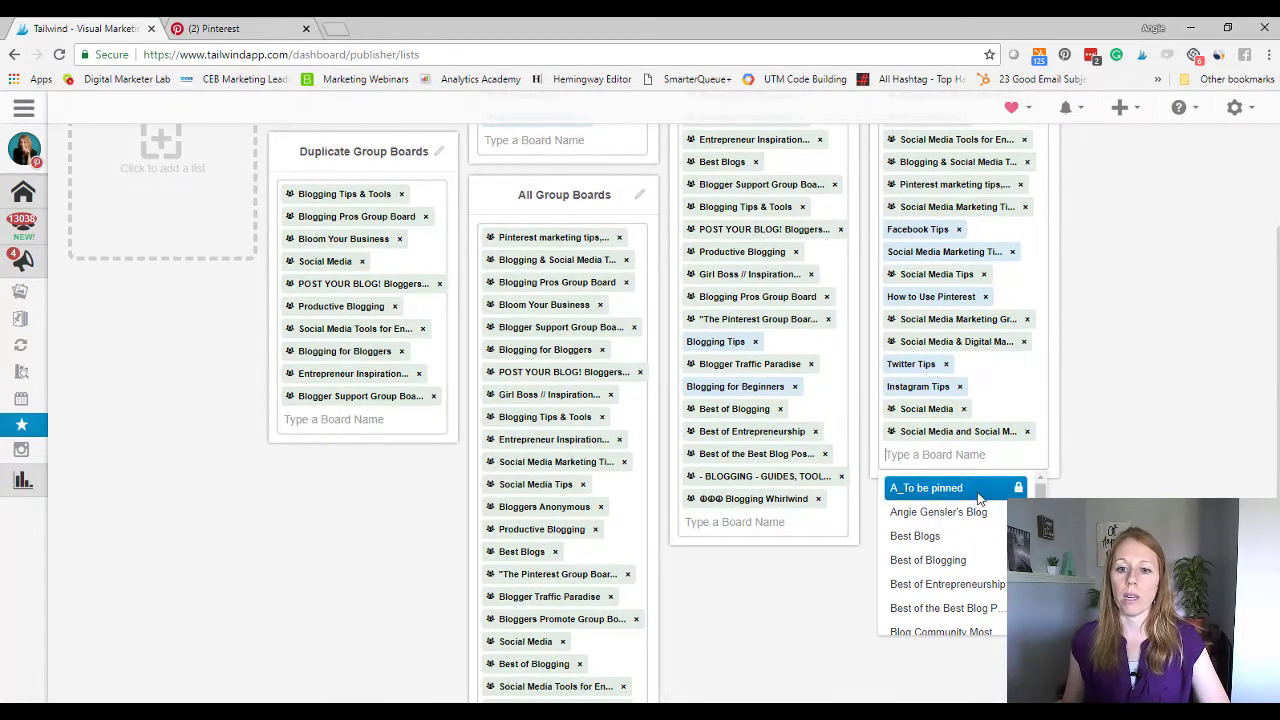
pyautogui.moveTo(1041, 493); pyautogui.dragTo(1041, 498)
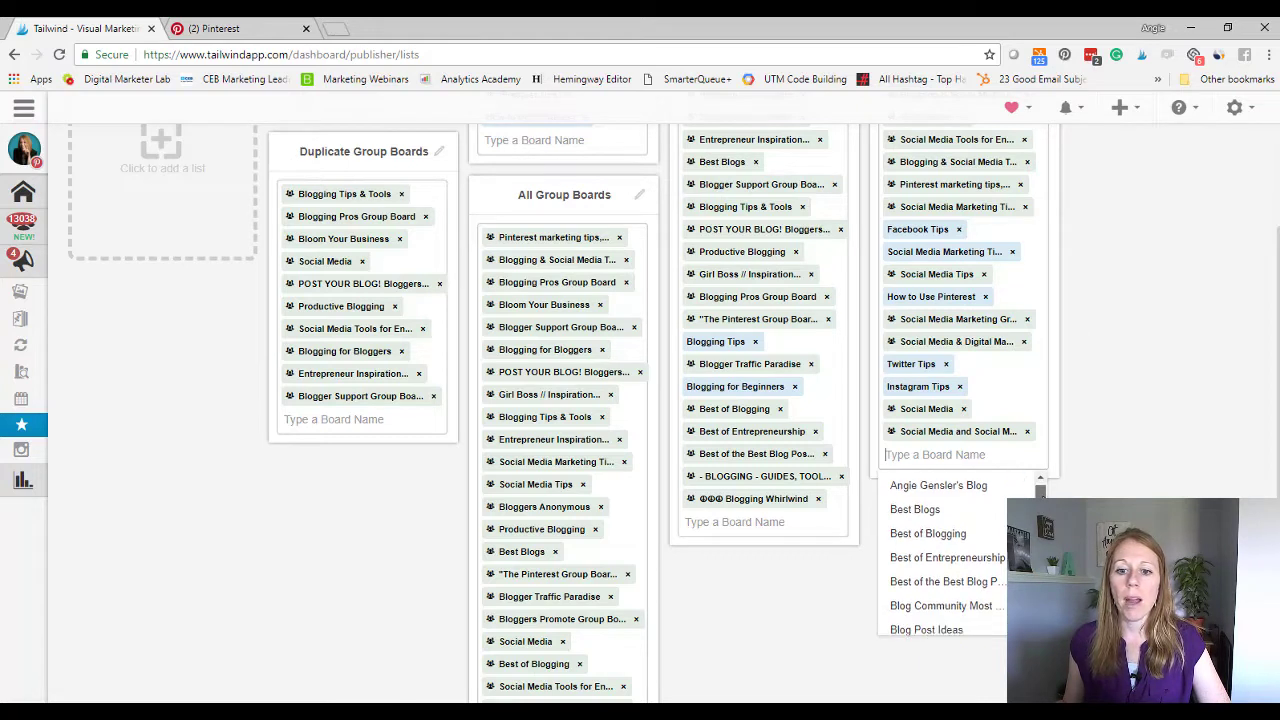
pyautogui.scroll(1, 1040, 492)
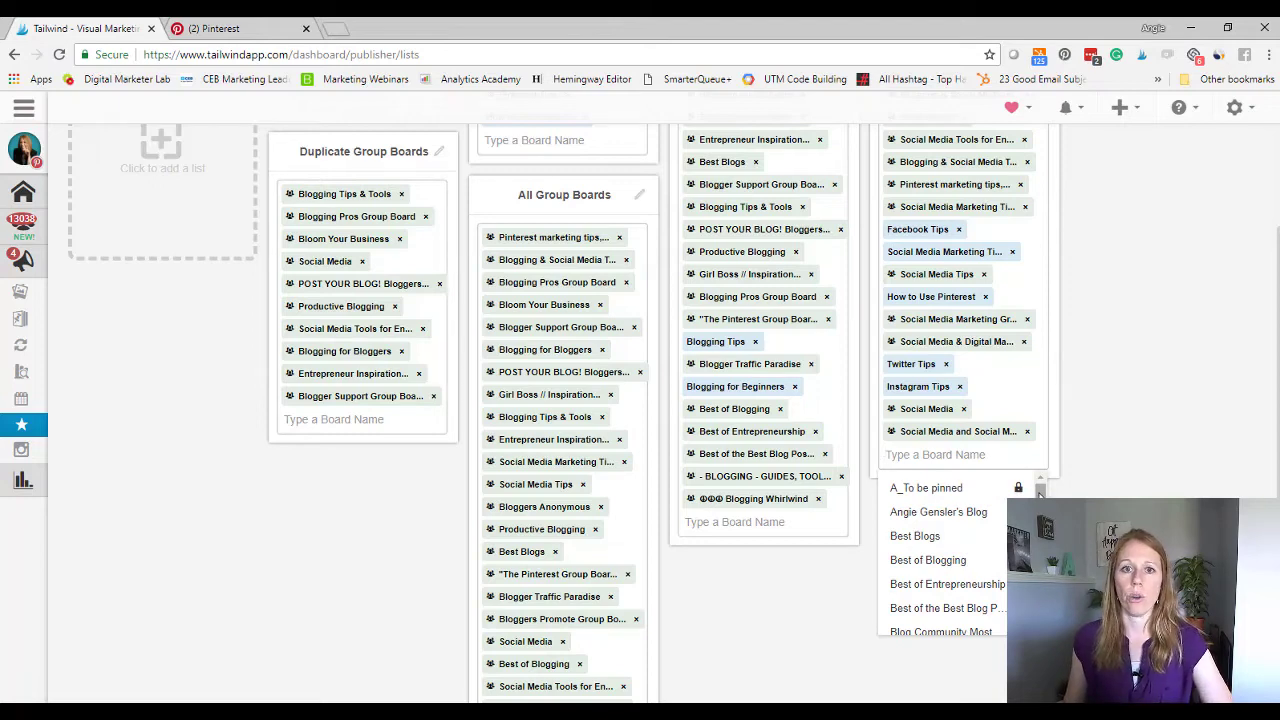
pyautogui.moveTo(1040, 493); pyautogui.dragTo(1040, 575)
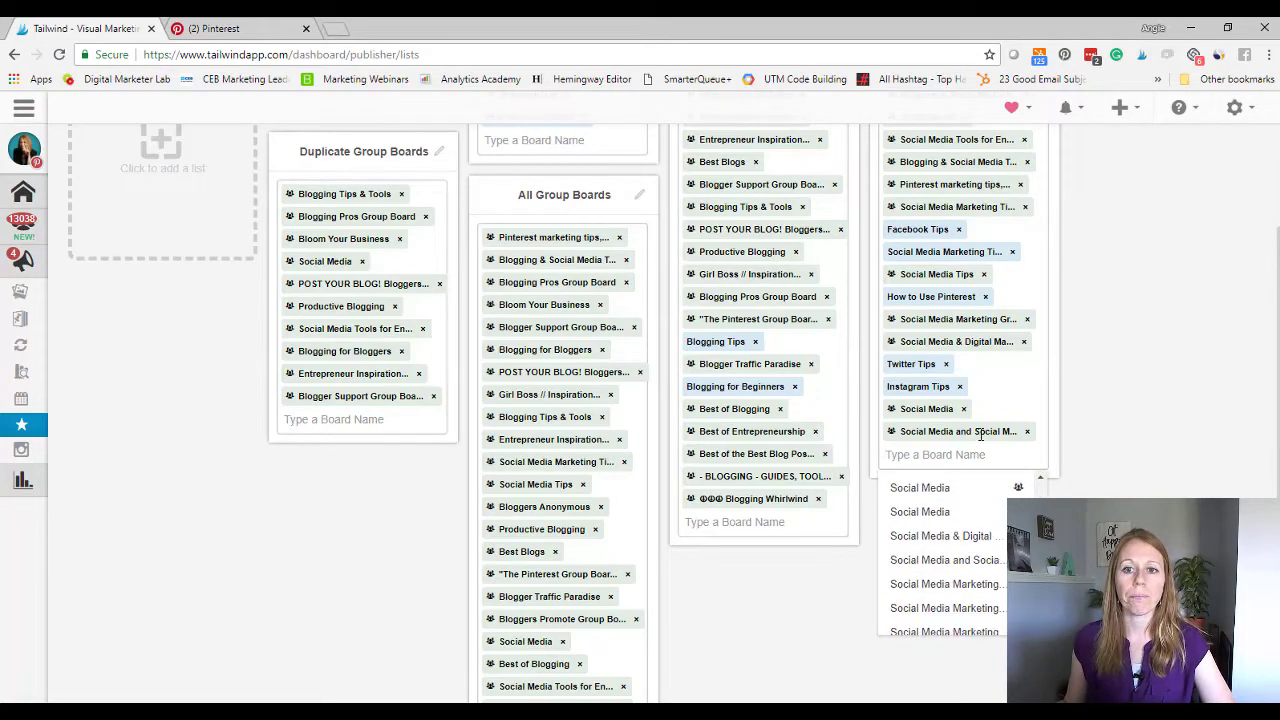
pyautogui.scroll(5, 980, 435)
# Add a blog board and Best of Blogging to Example List, then remove them again.
pyautogui.click(350, 362)
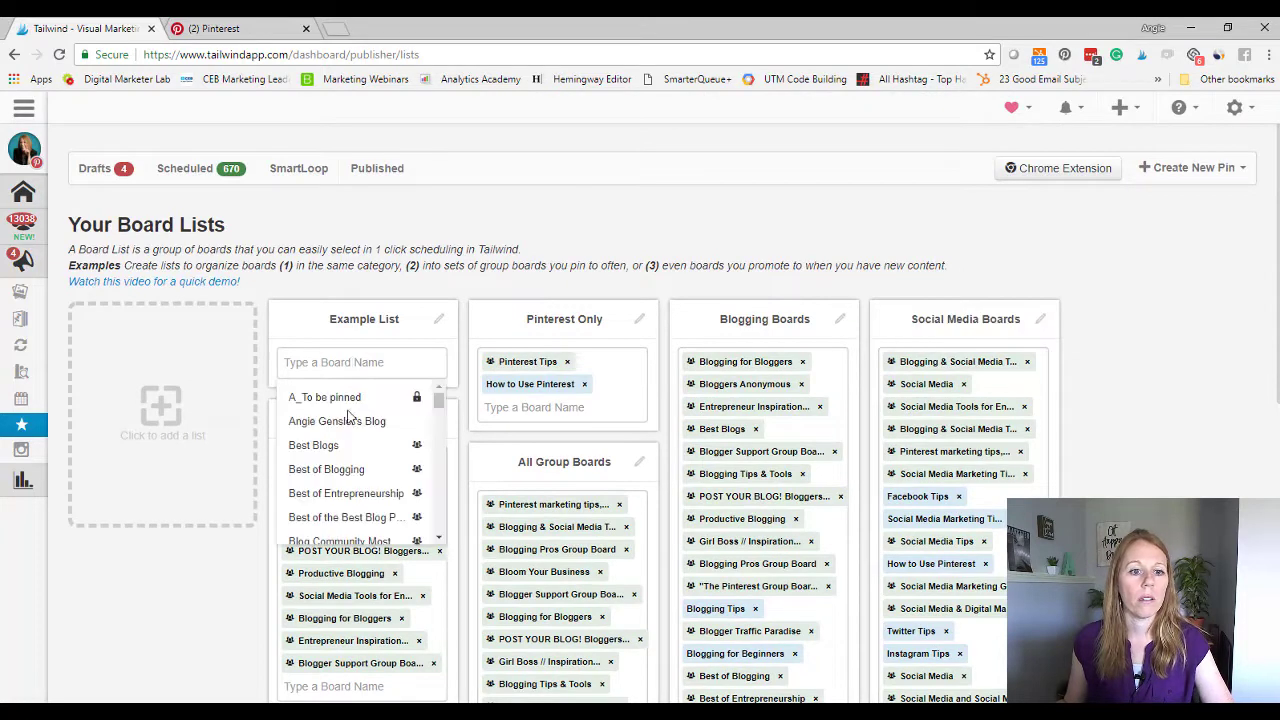
pyautogui.click(344, 421)
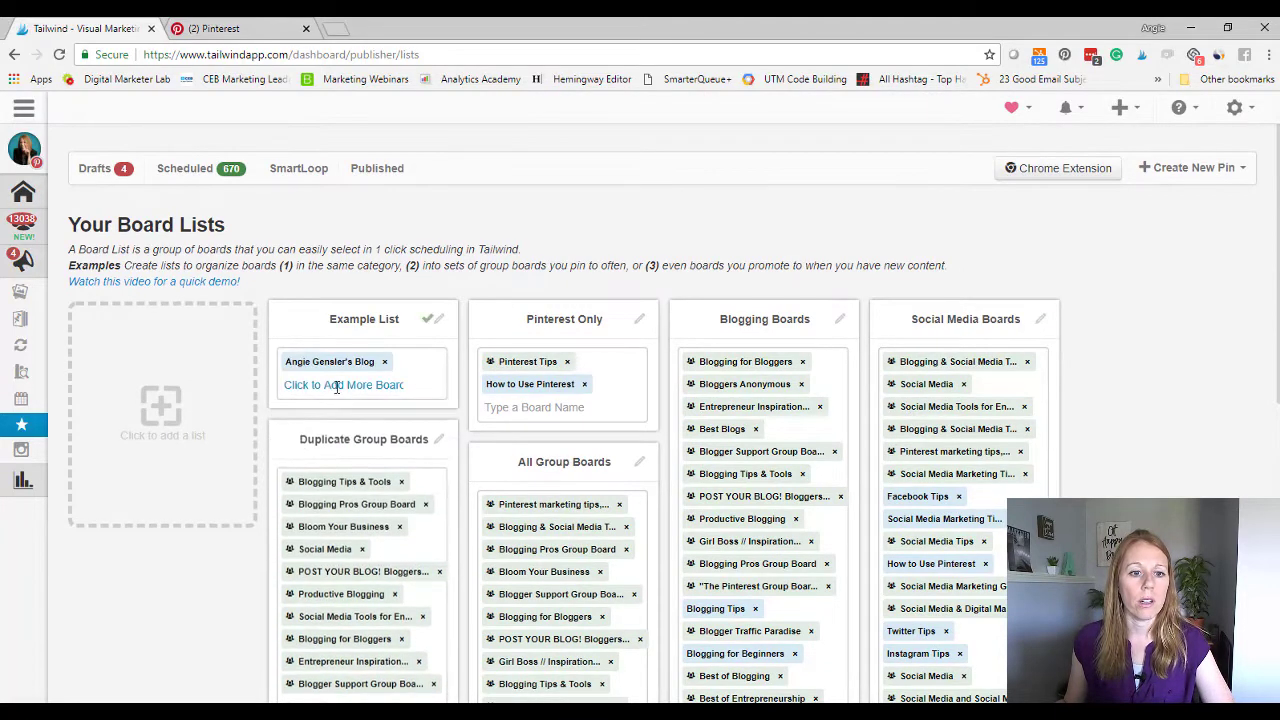
pyautogui.click(340, 384)
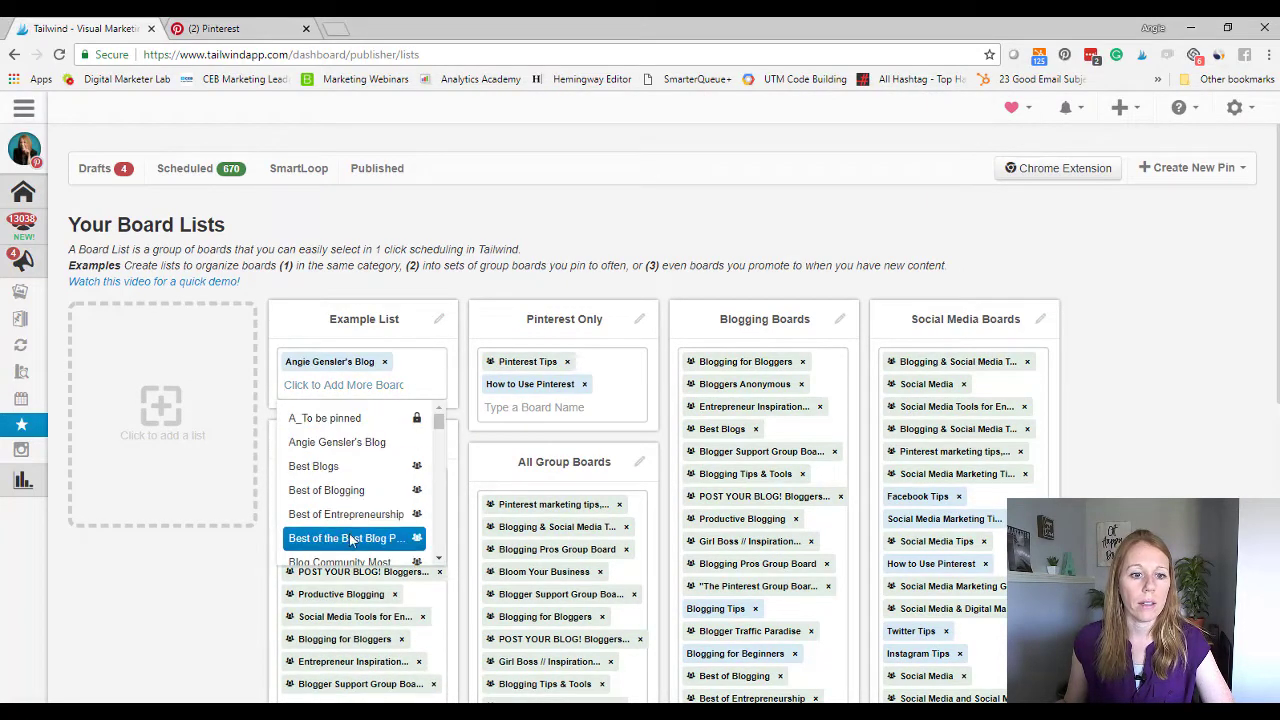
pyautogui.click(343, 490)
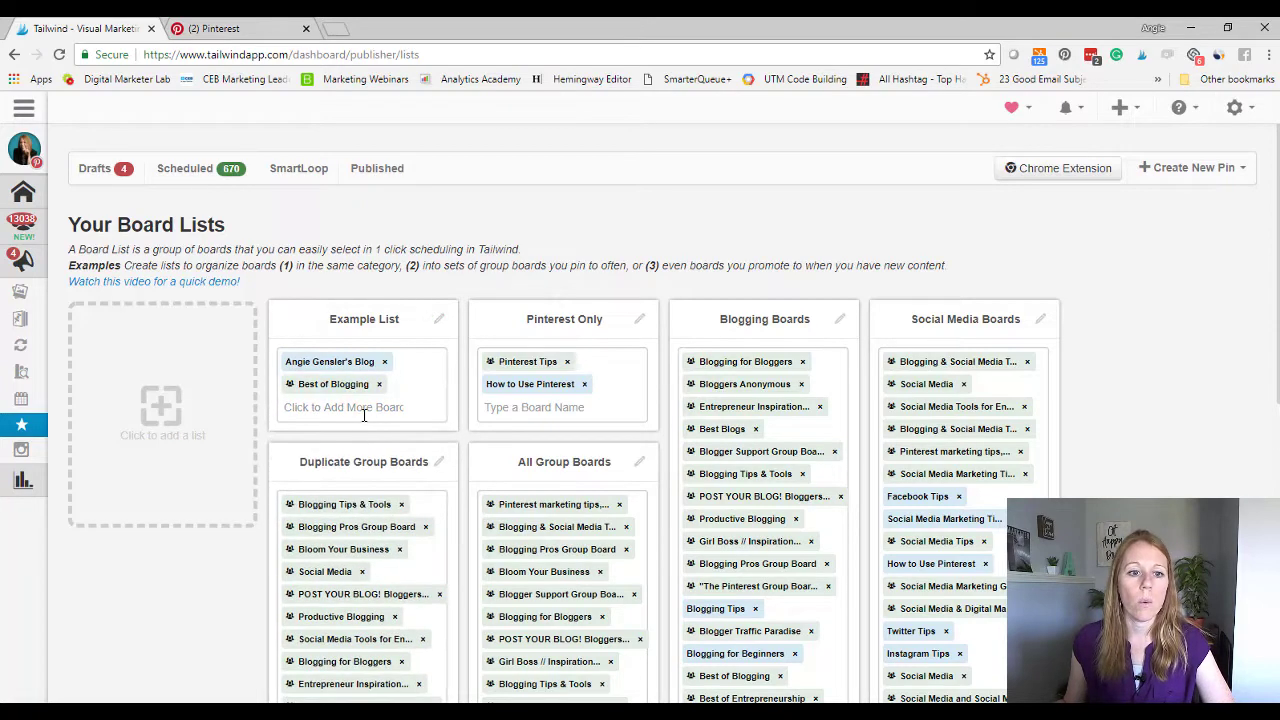
pyautogui.click(364, 407)
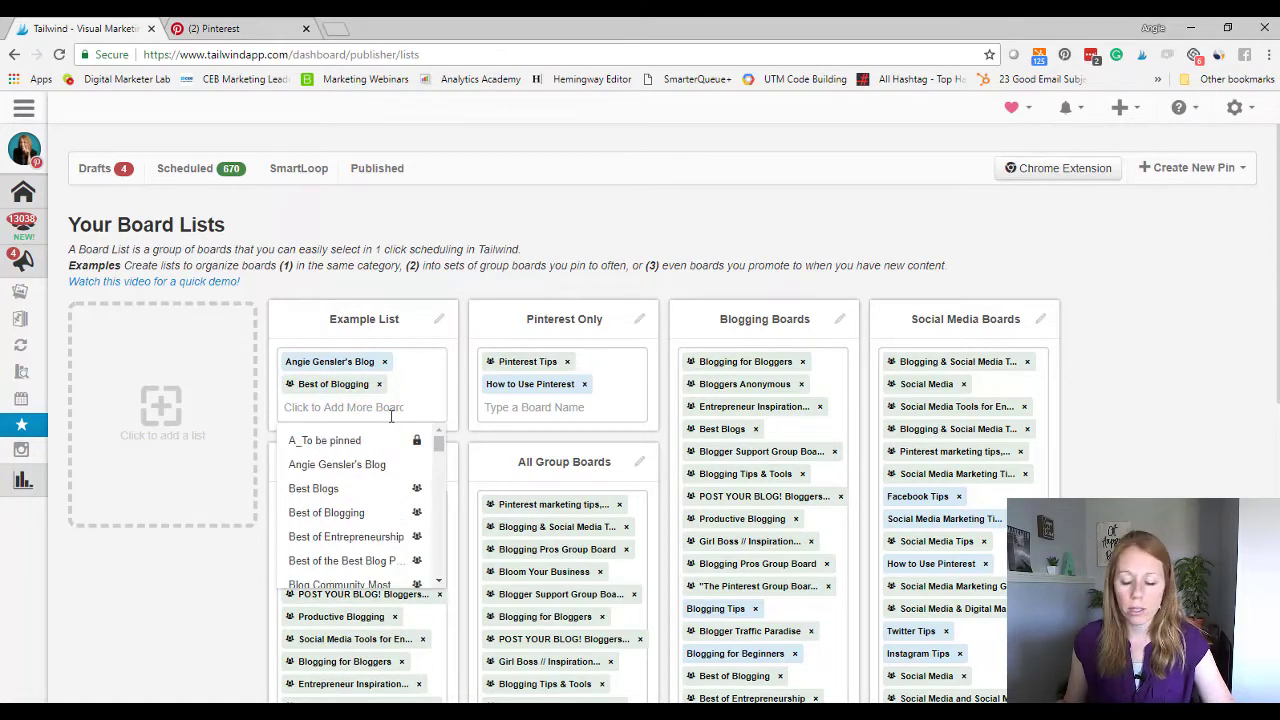
pyautogui.press('BackSpace')
pyautogui.press('BackSpace')
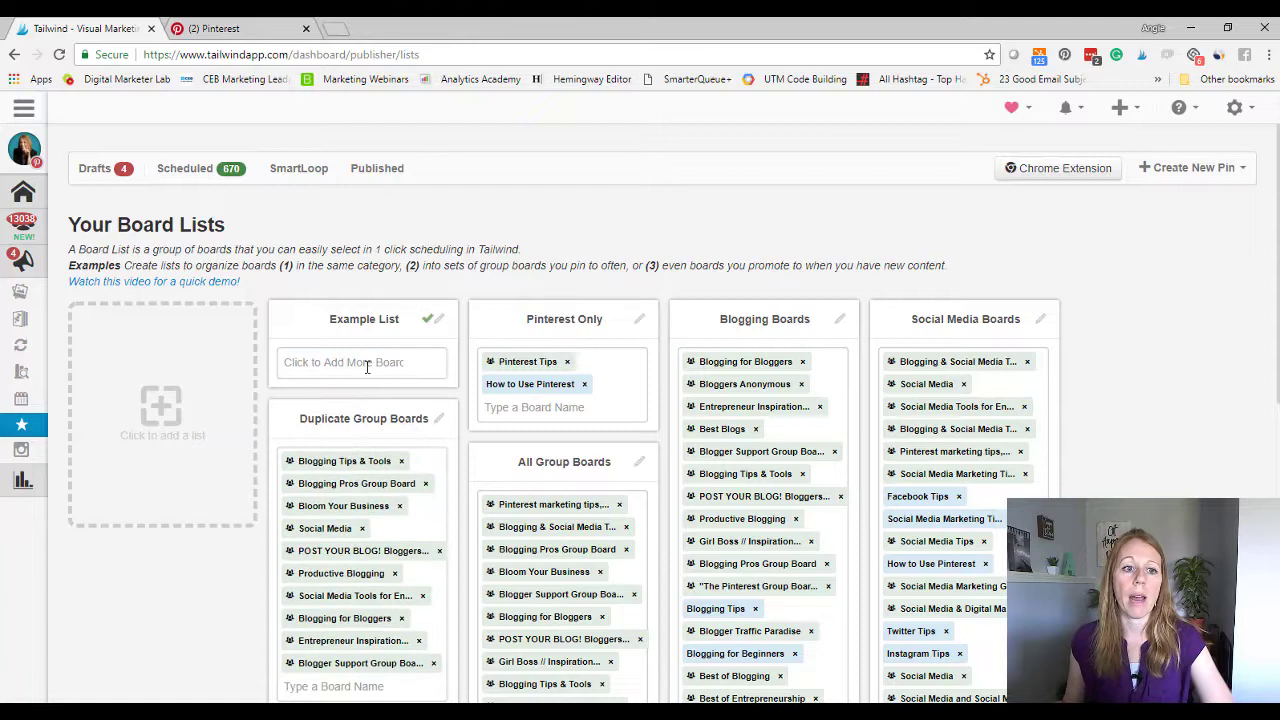
# Refresh the boards list so the newly joined Any Marketing, SEO, SMO And More board appears.
pyautogui.click(367, 364)
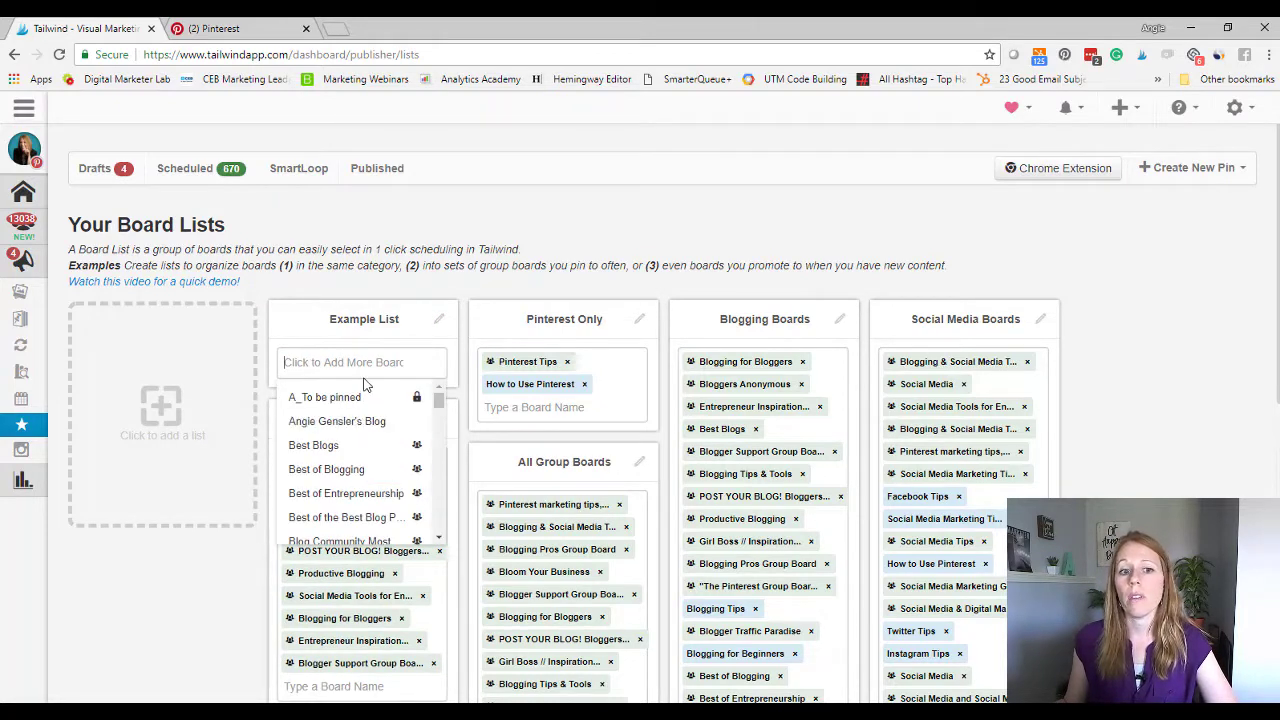
pyautogui.moveTo(361, 352)
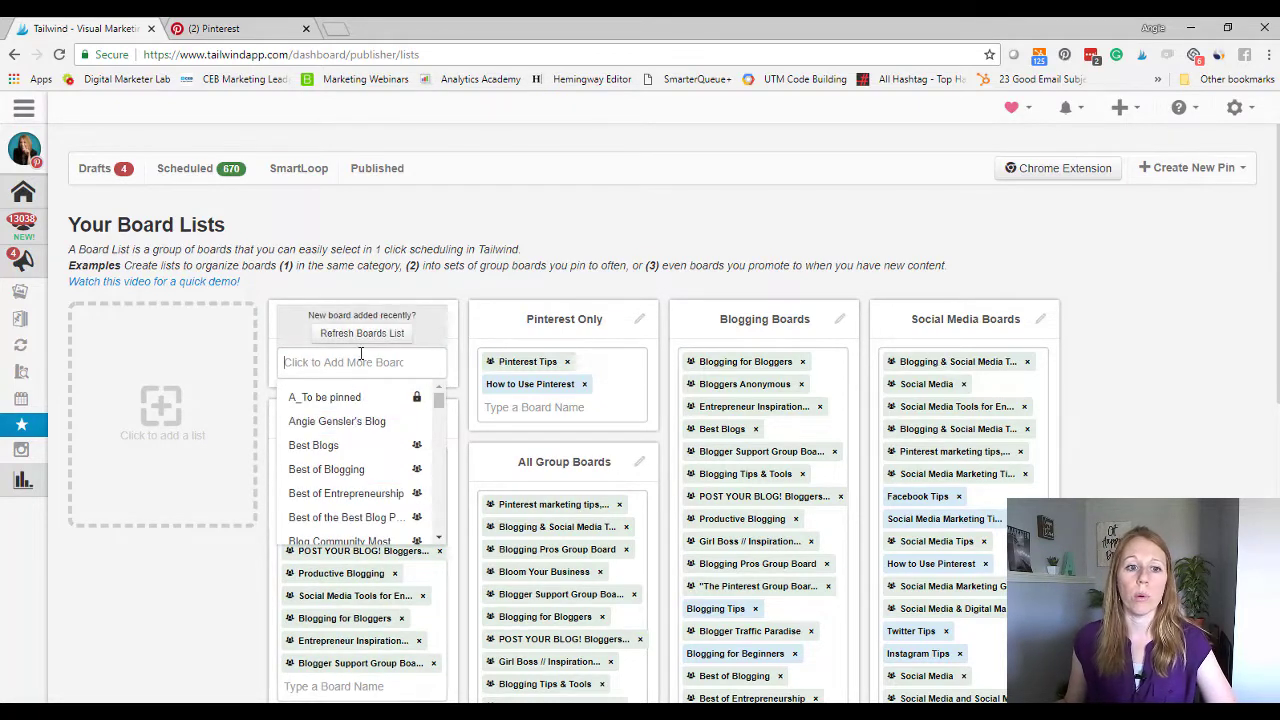
pyautogui.click(366, 335)
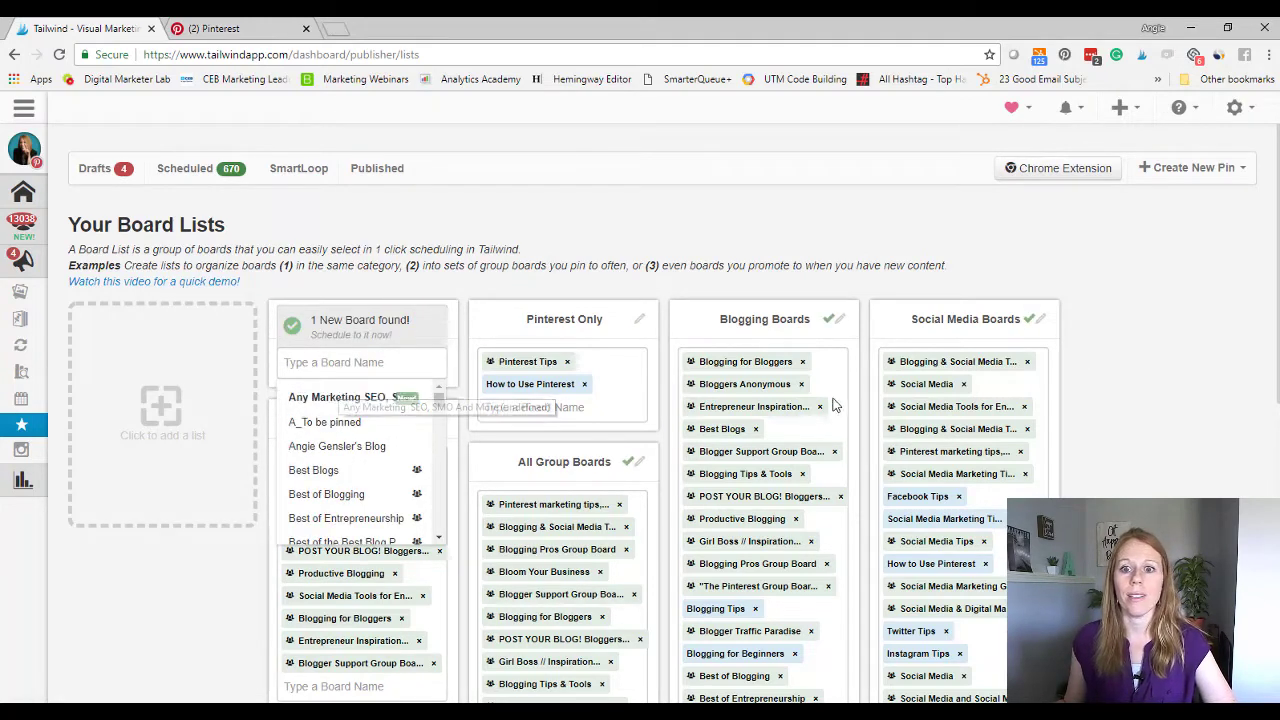
pyautogui.scroll(-3, 965, 450)
pyautogui.click(955, 457)
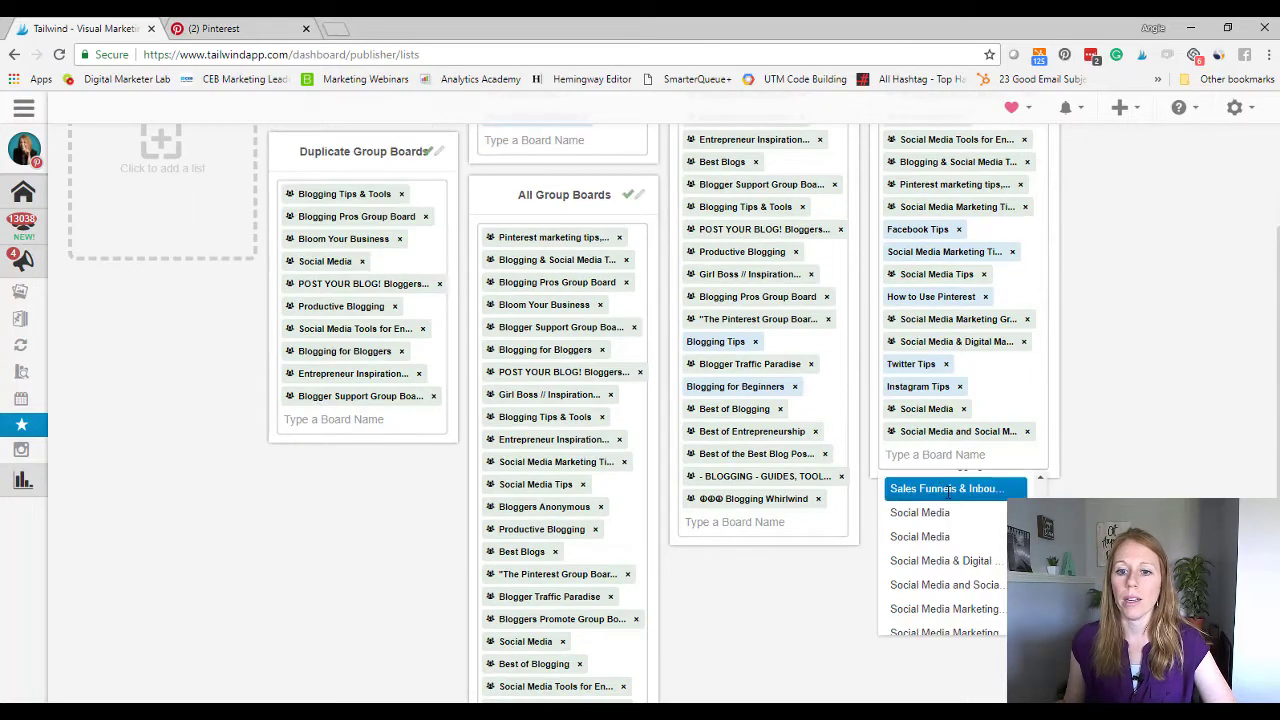
pyautogui.scroll(5, 955, 500)
pyautogui.click(945, 490)
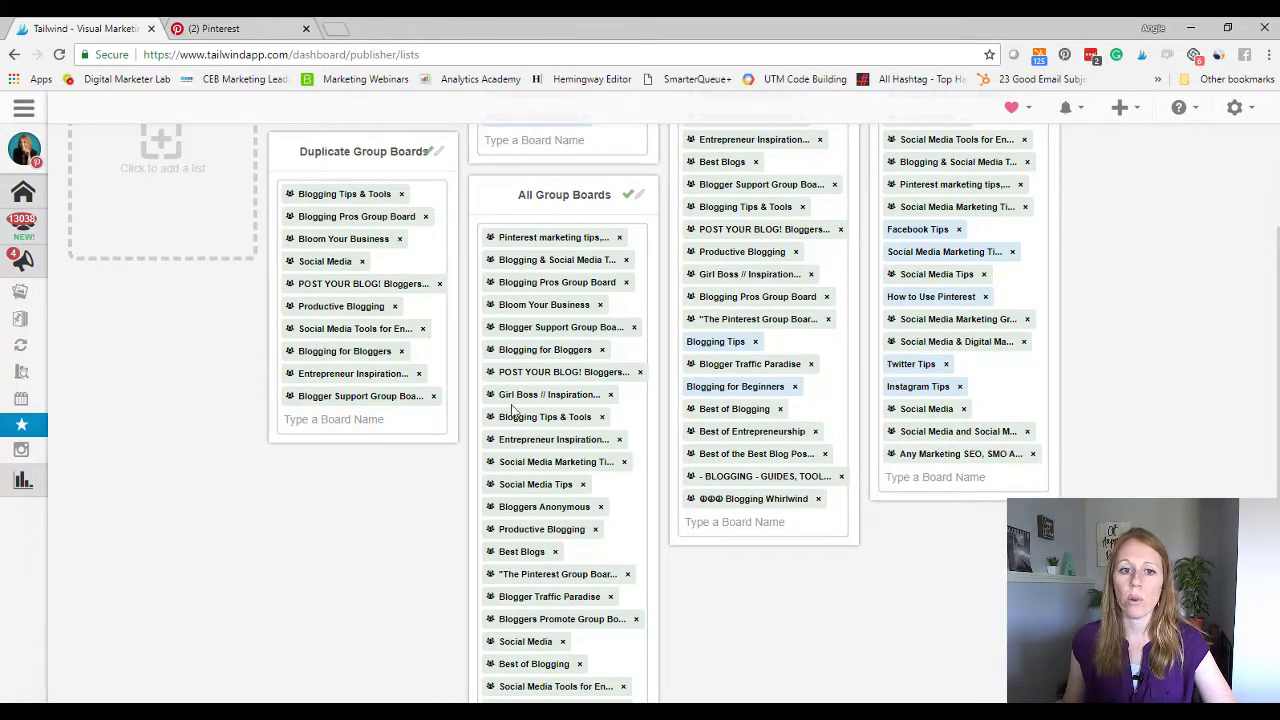
pyautogui.scroll(-3, 553, 545)
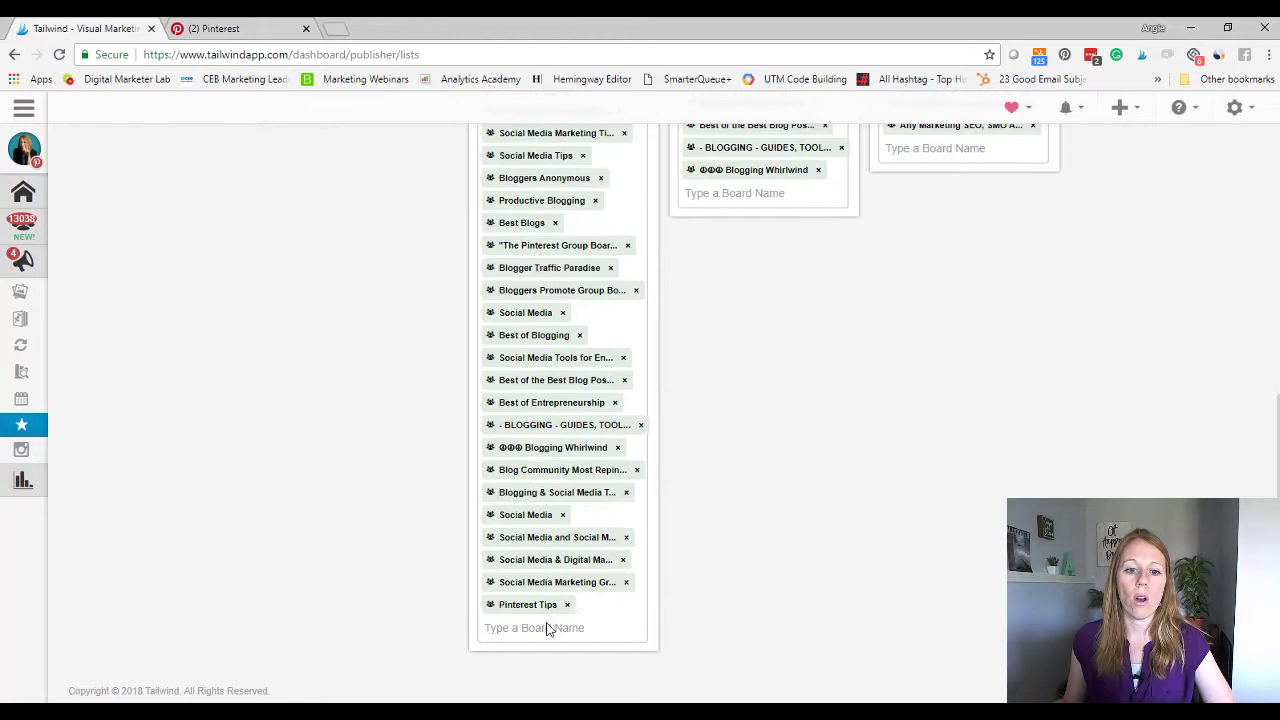
pyautogui.click(543, 626)
pyautogui.click(551, 660)
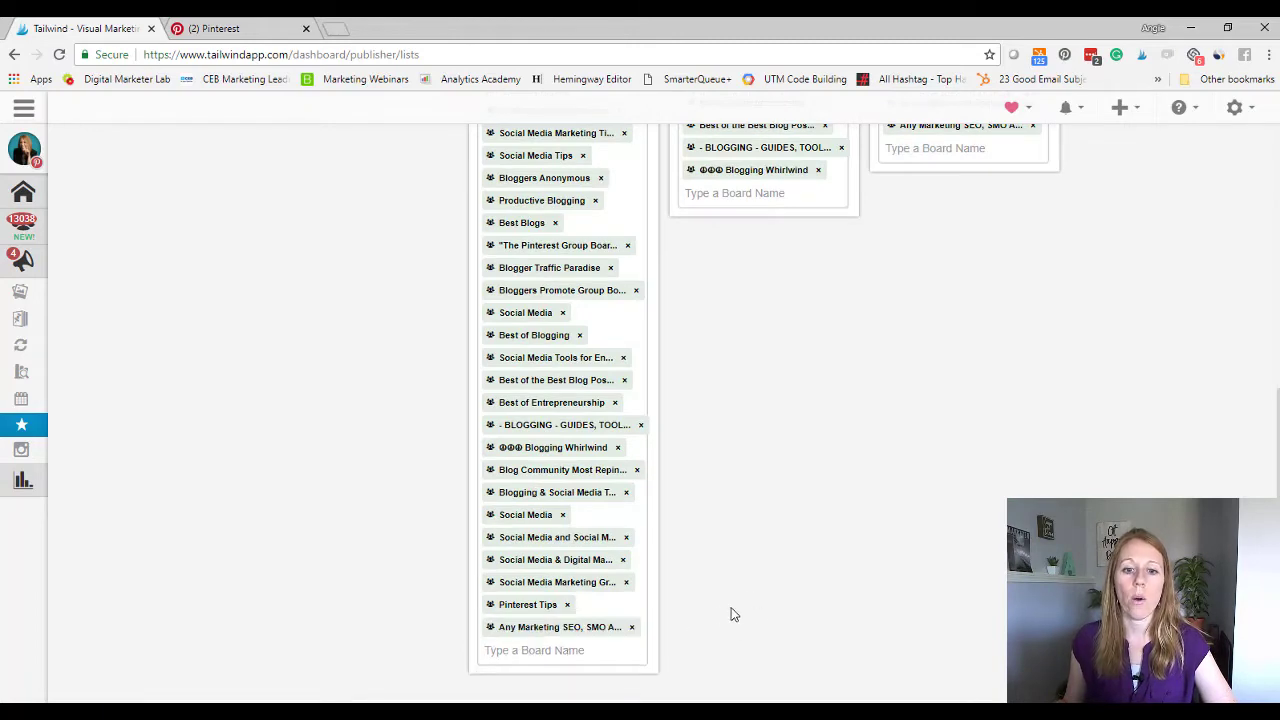
pyautogui.scroll(5, 767, 597)
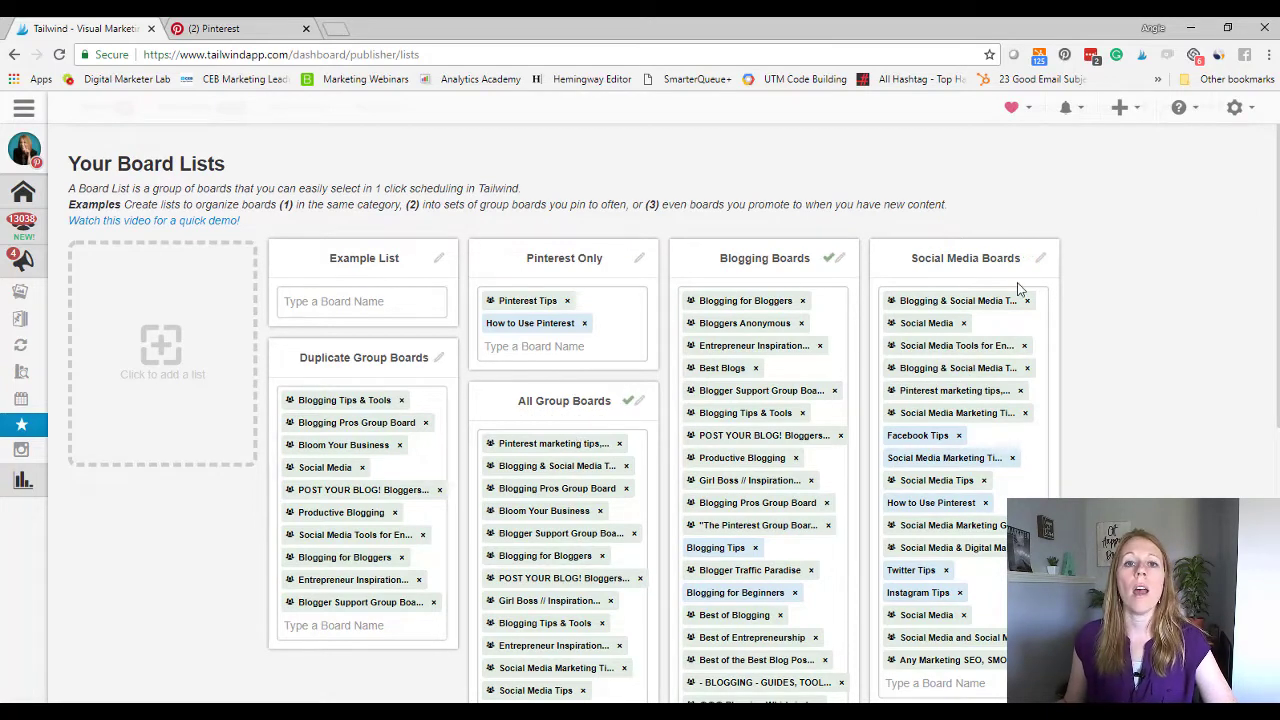
pyautogui.scroll(-3, 980, 488)
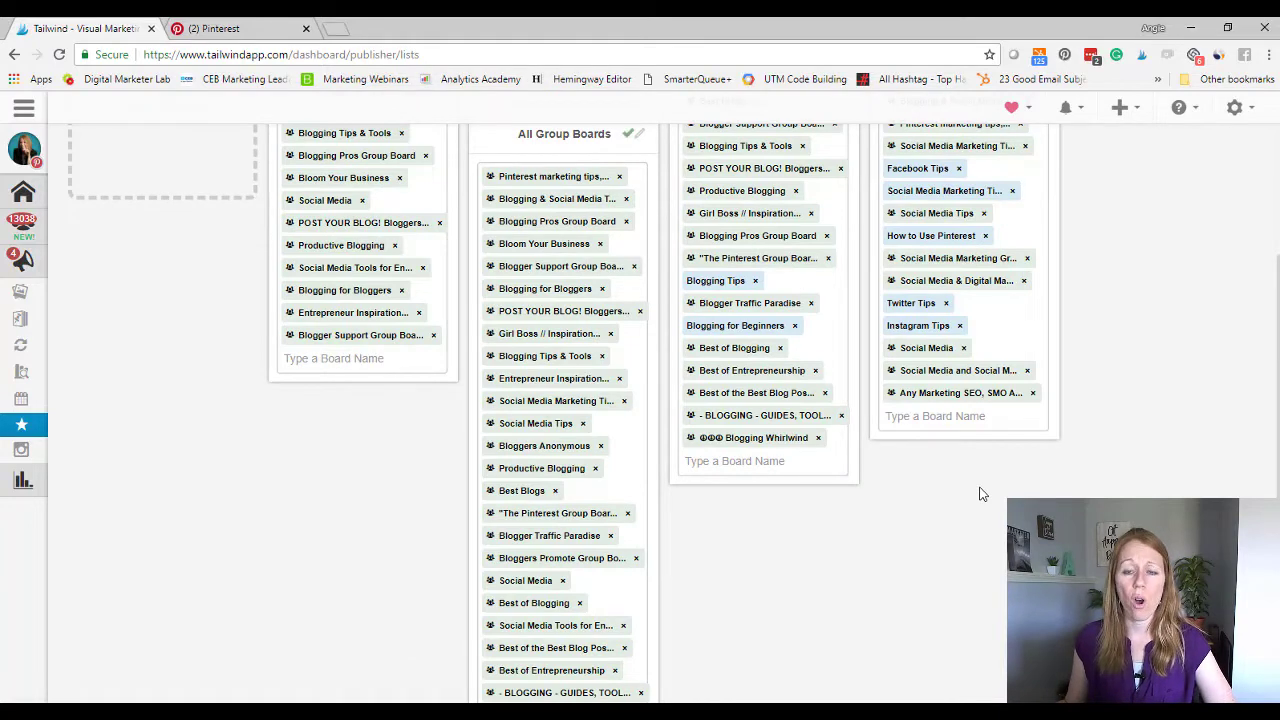
pyautogui.scroll(3, 980, 492)
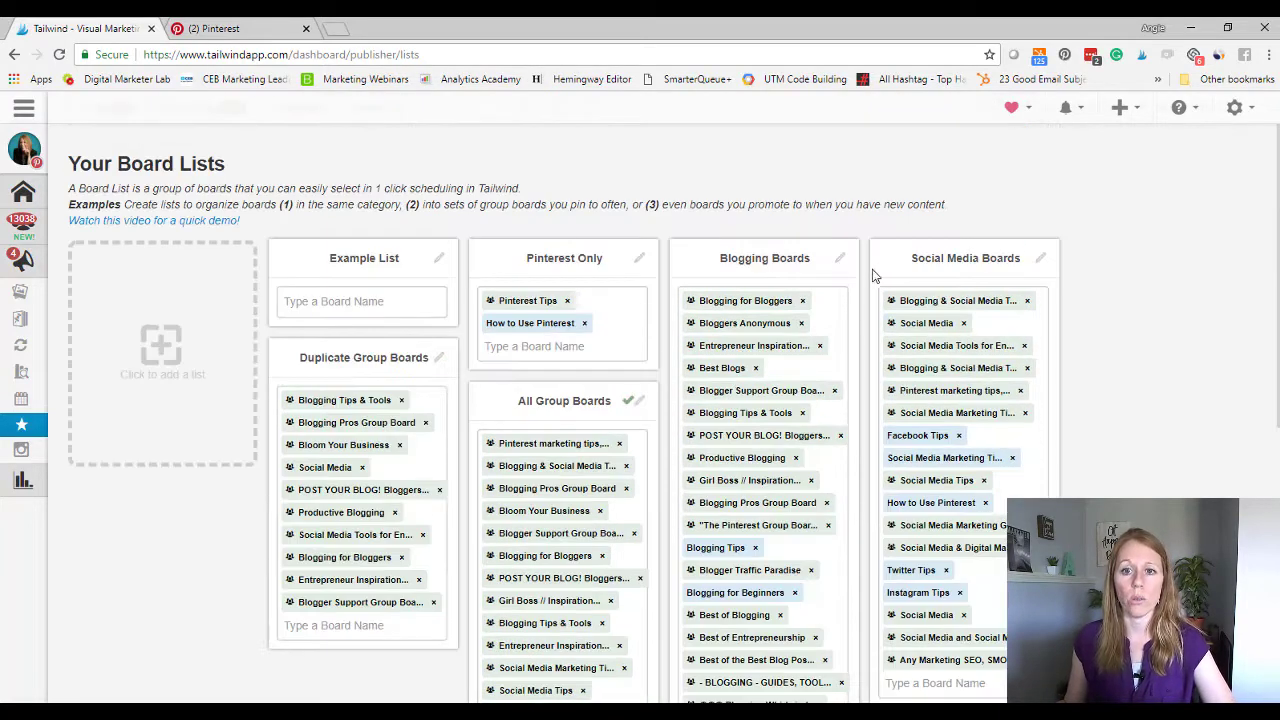
# On Pinterest, open the Any Marketing SEO, SMO And More board and view its pins.
pyautogui.click(224, 34)
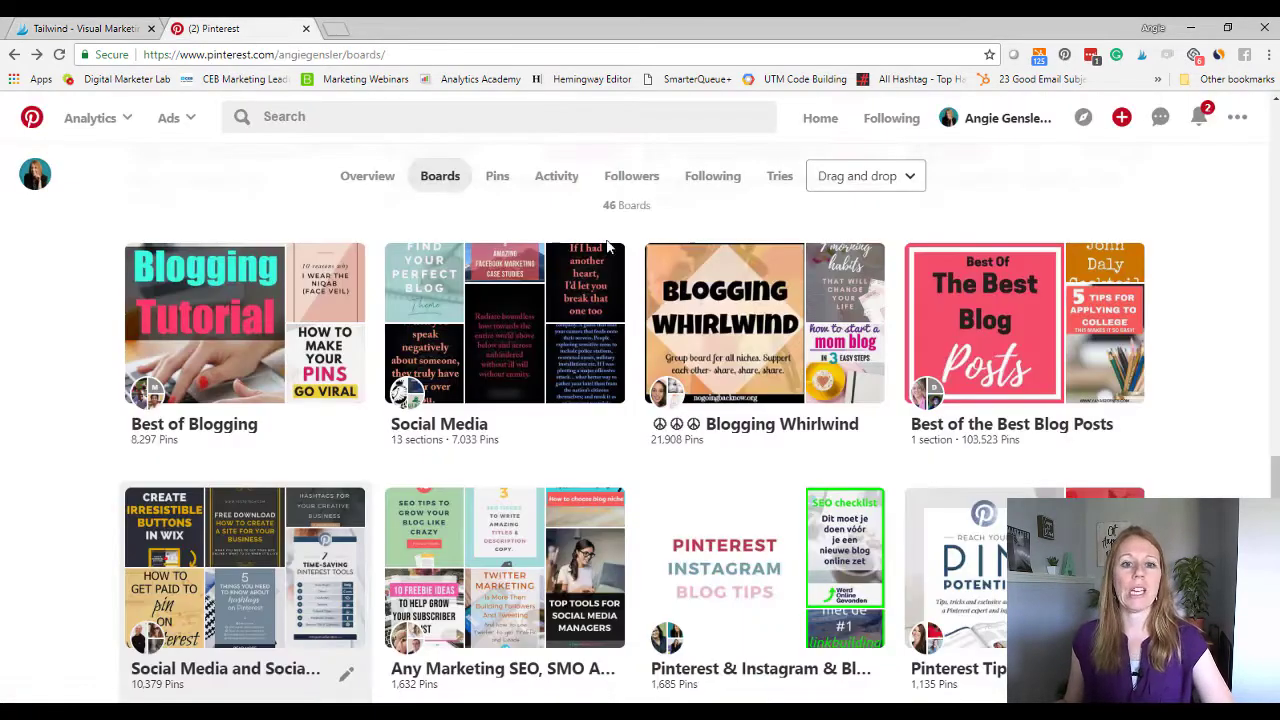
pyautogui.click(508, 566)
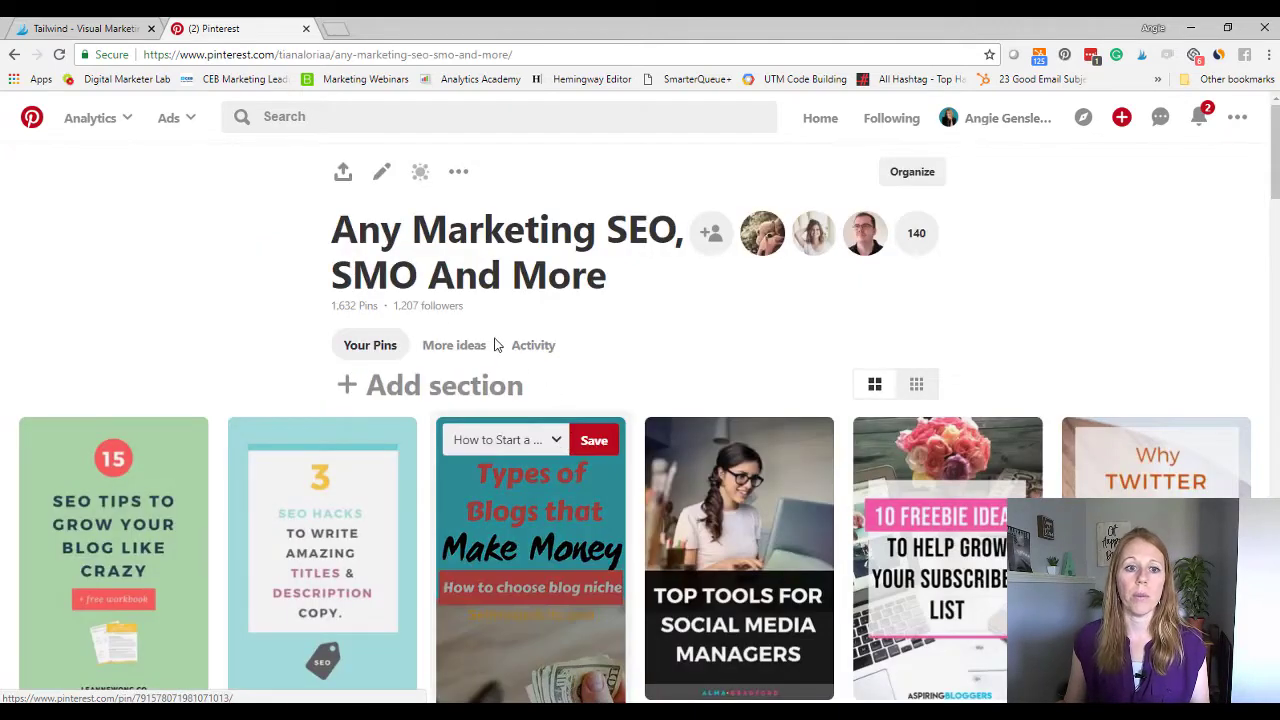
pyautogui.click(400, 347)
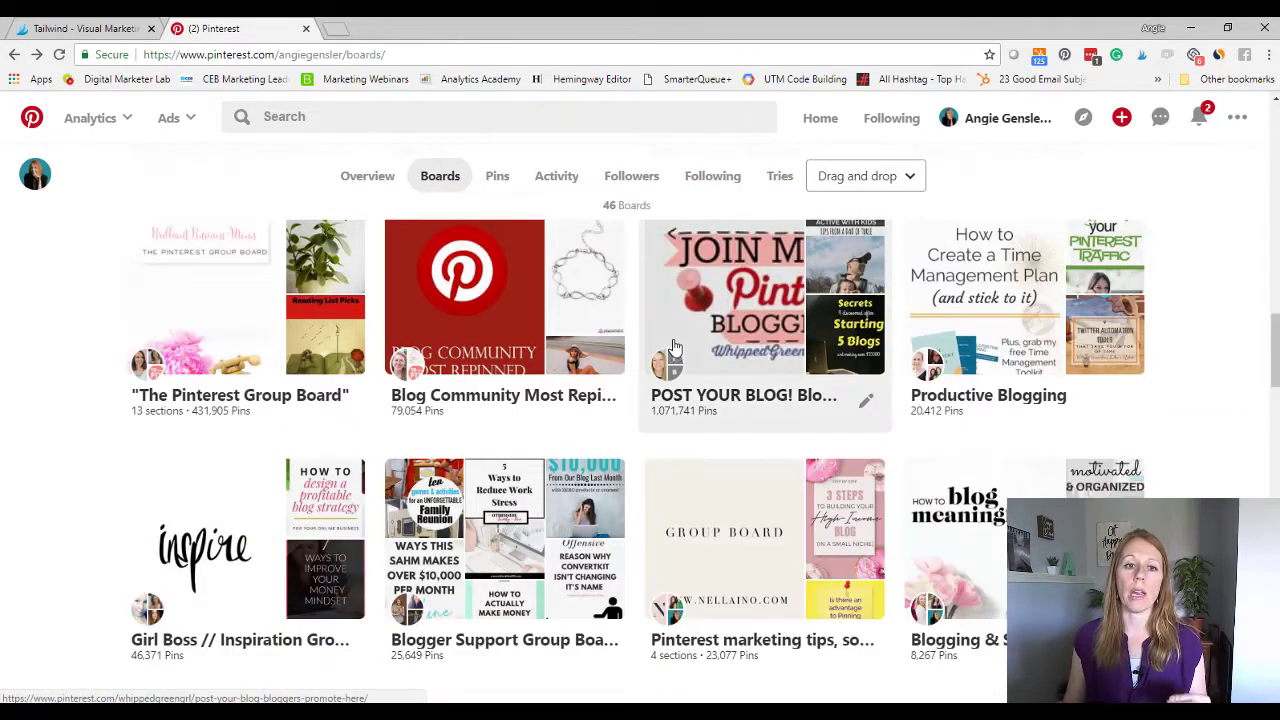
# Scroll the Boards page and open the owner's own blog board with its 380 pins.
pyautogui.scroll(5, 725, 375)
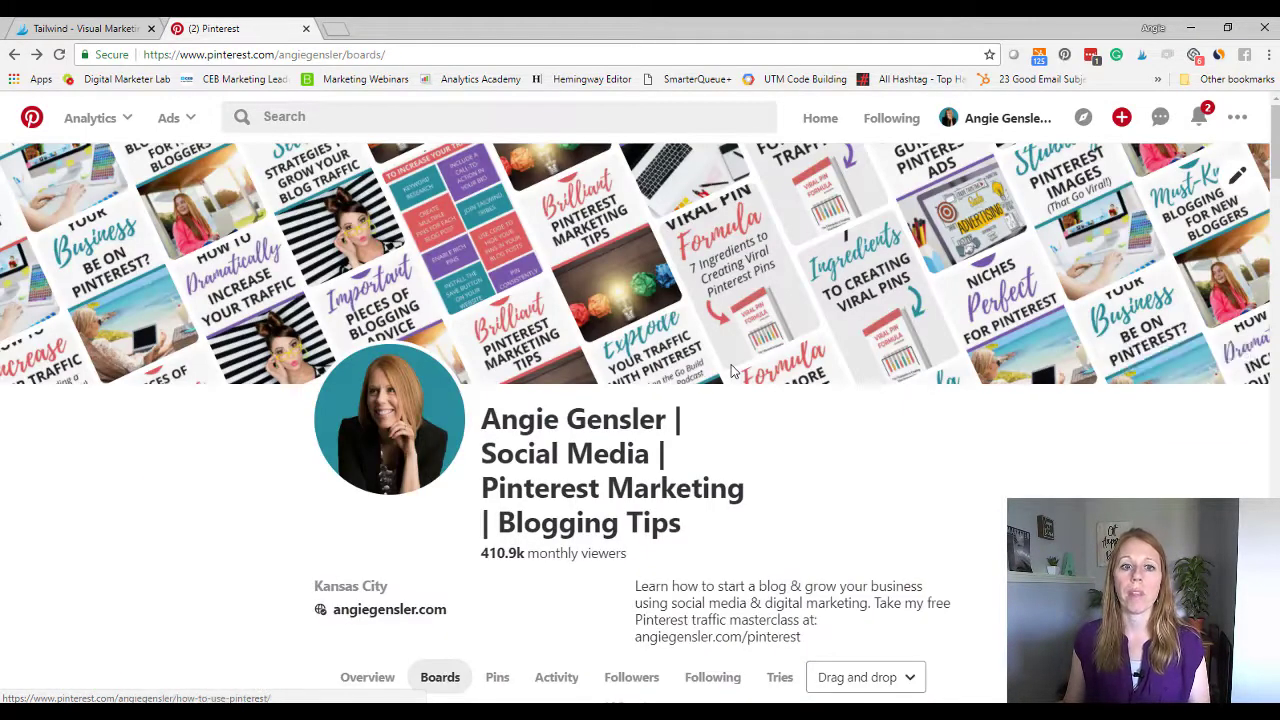
pyautogui.scroll(-3, 730, 370)
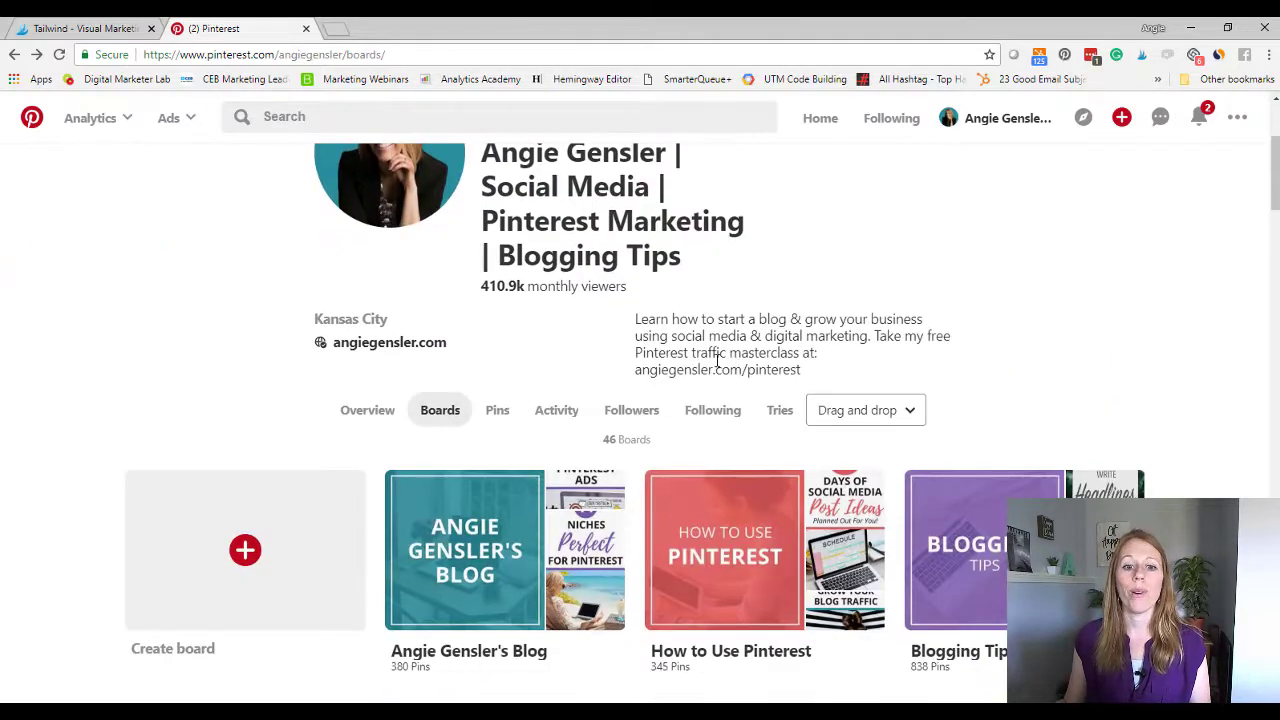
pyautogui.scroll(-3, 717, 360)
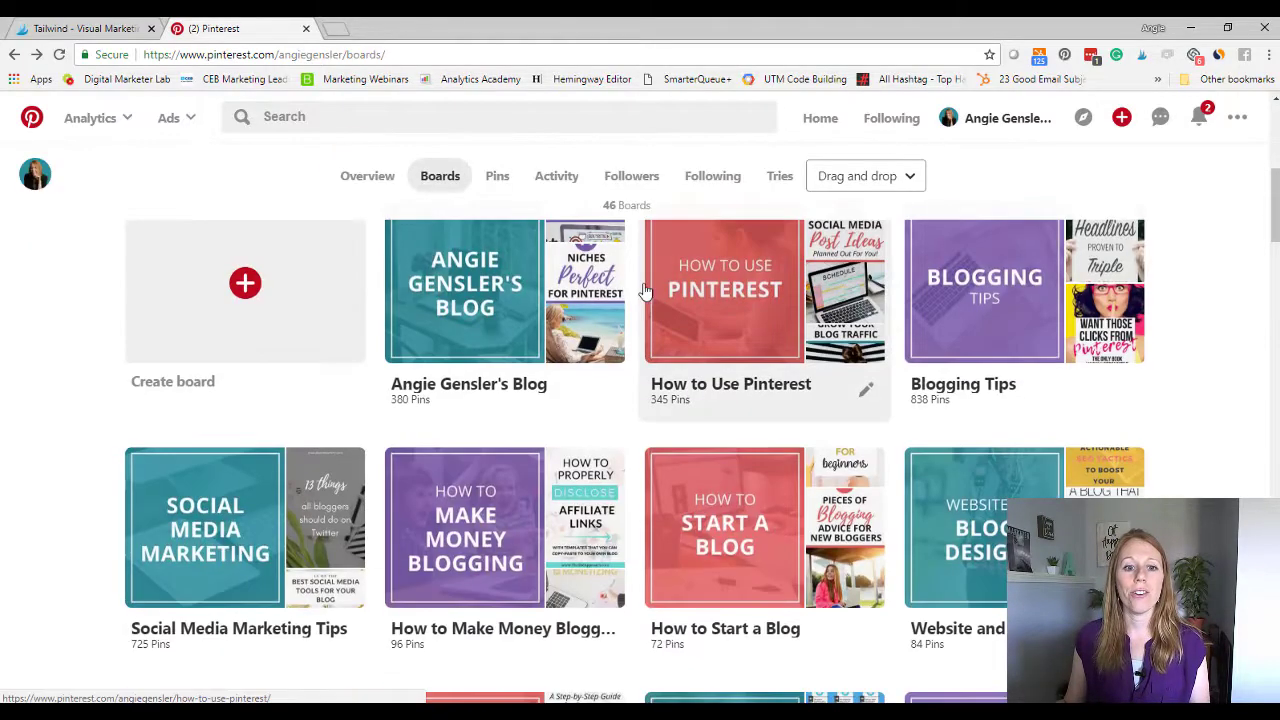
pyautogui.click(486, 305)
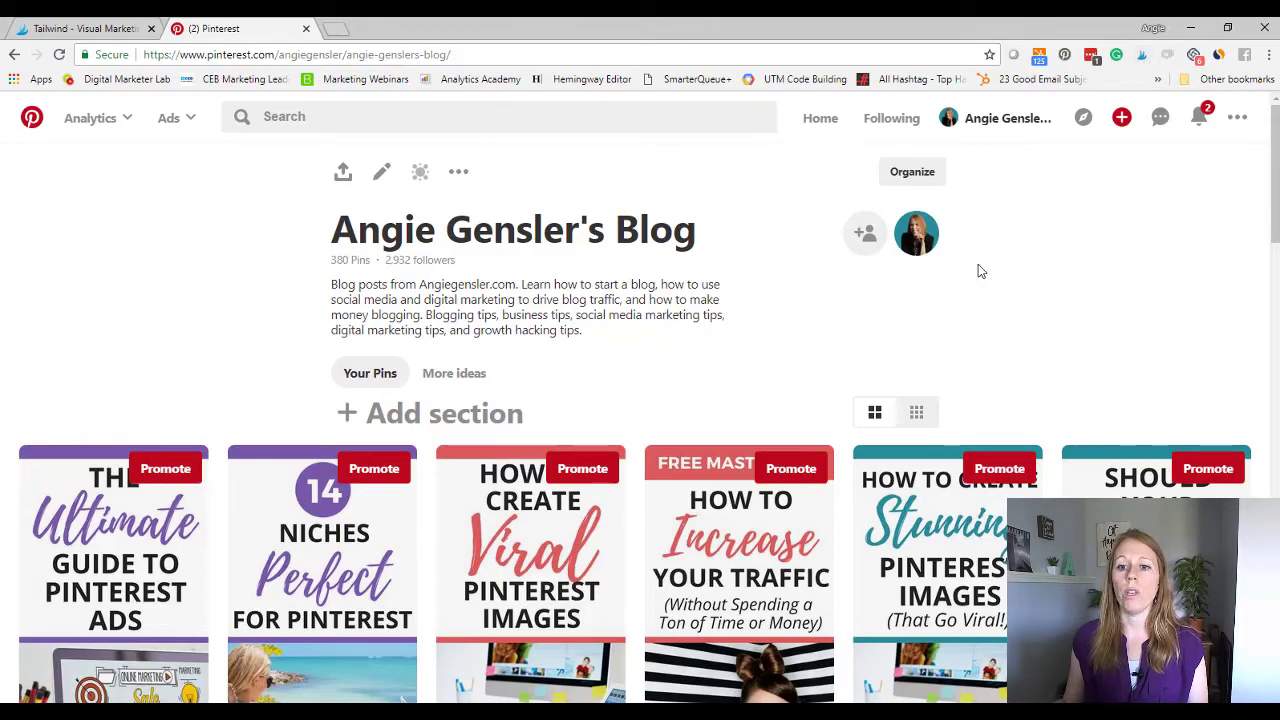
# Select five blog pins, including Ultimate Guide to Pinterest Ads and Viral Pin Formula, for scheduling.
pyautogui.click(1142, 58)
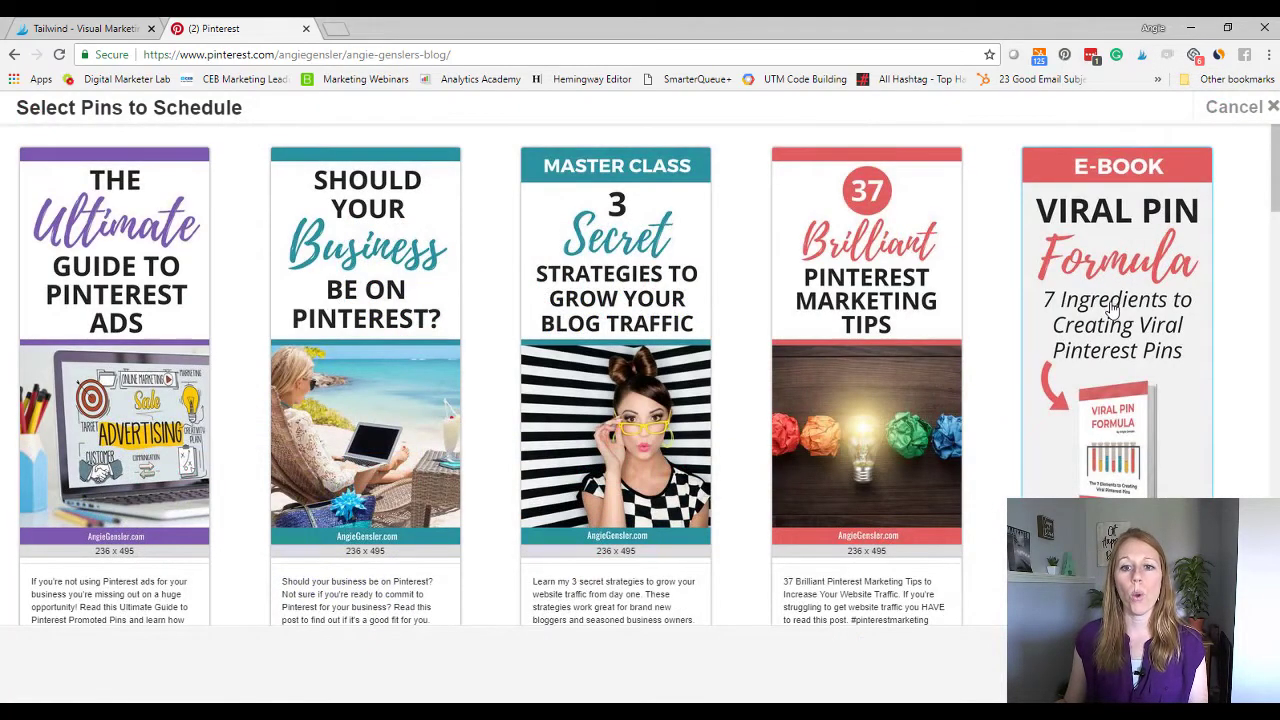
pyautogui.scroll(-15, 1113, 310)
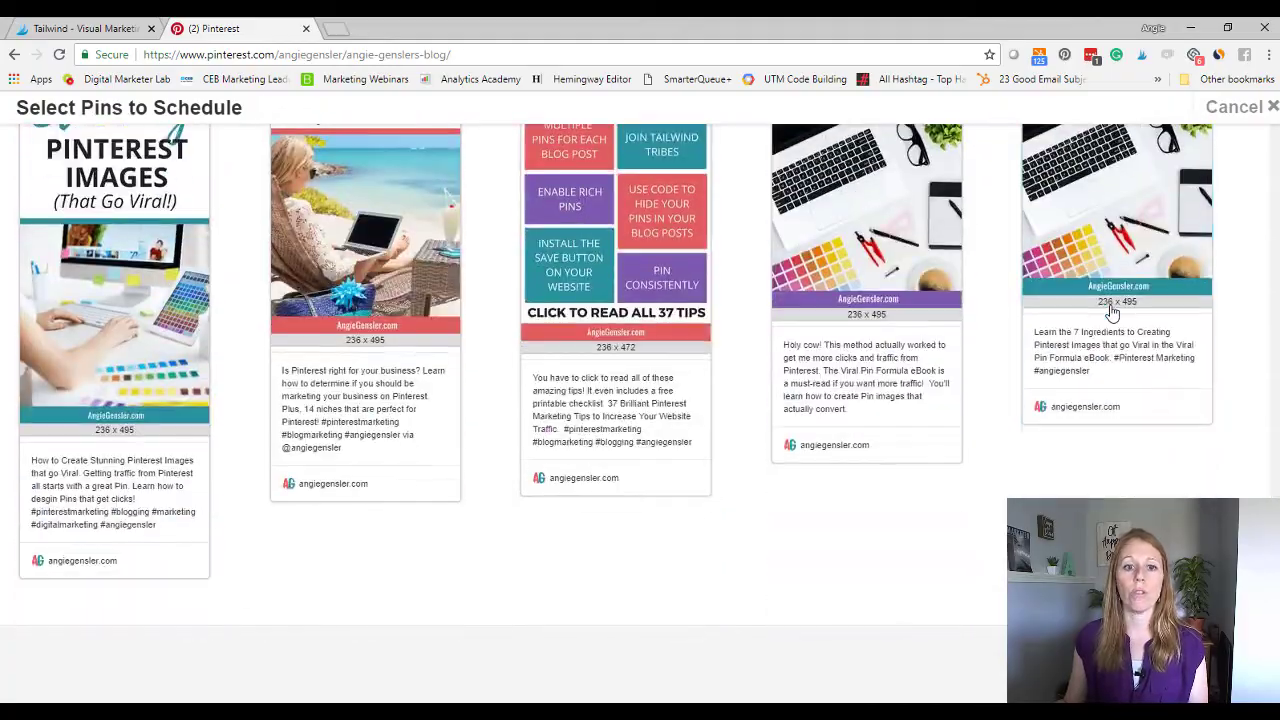
pyautogui.scroll(15, 1113, 310)
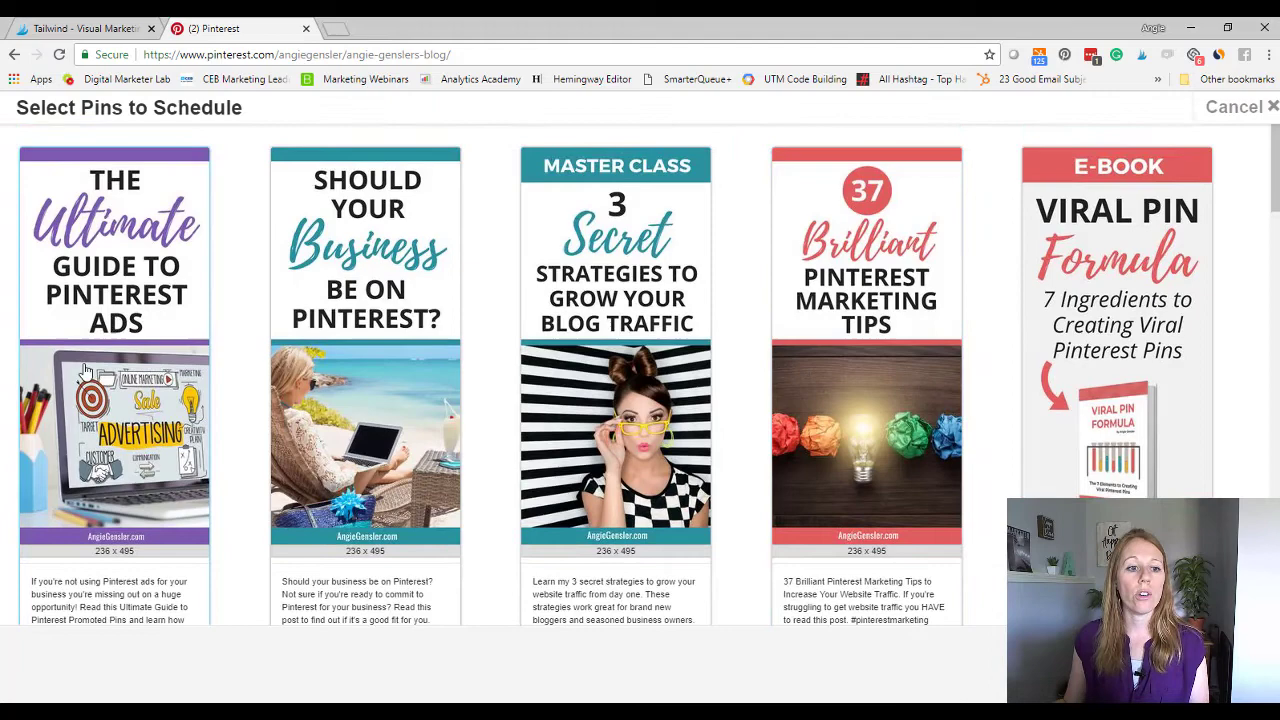
pyautogui.click(87, 373)
pyautogui.click(380, 372)
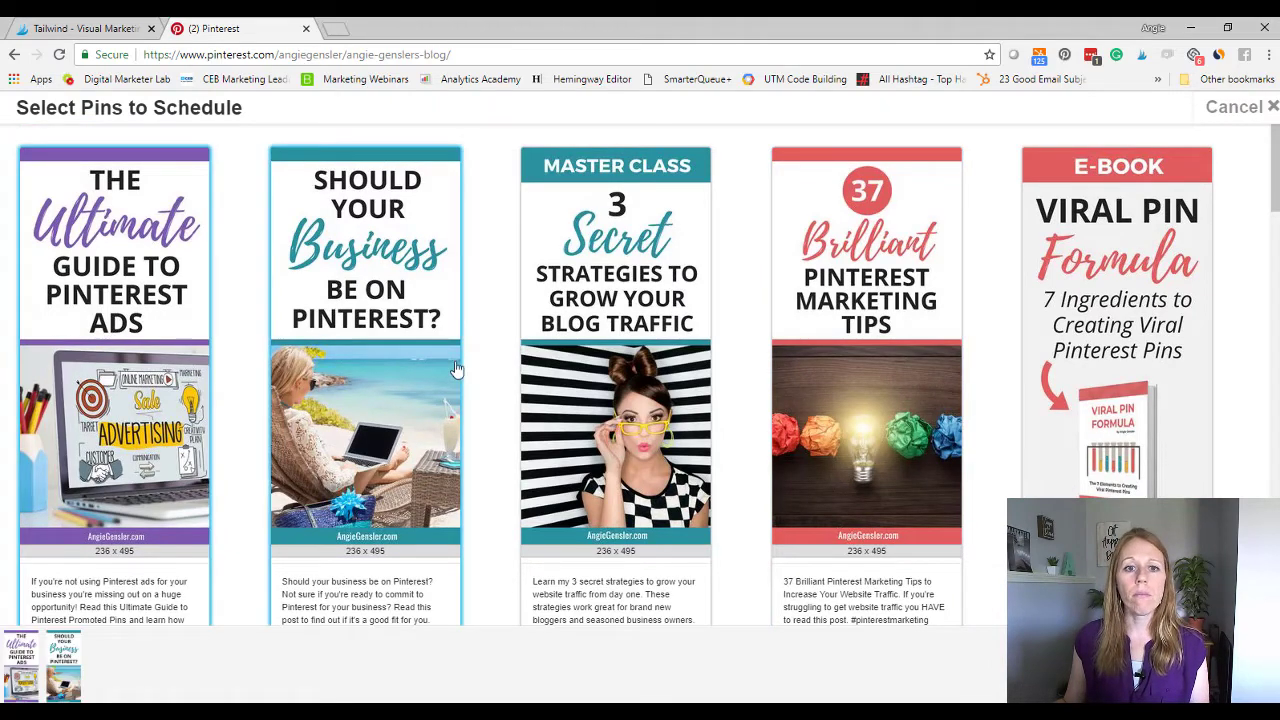
pyautogui.click(638, 363)
pyautogui.click(922, 440)
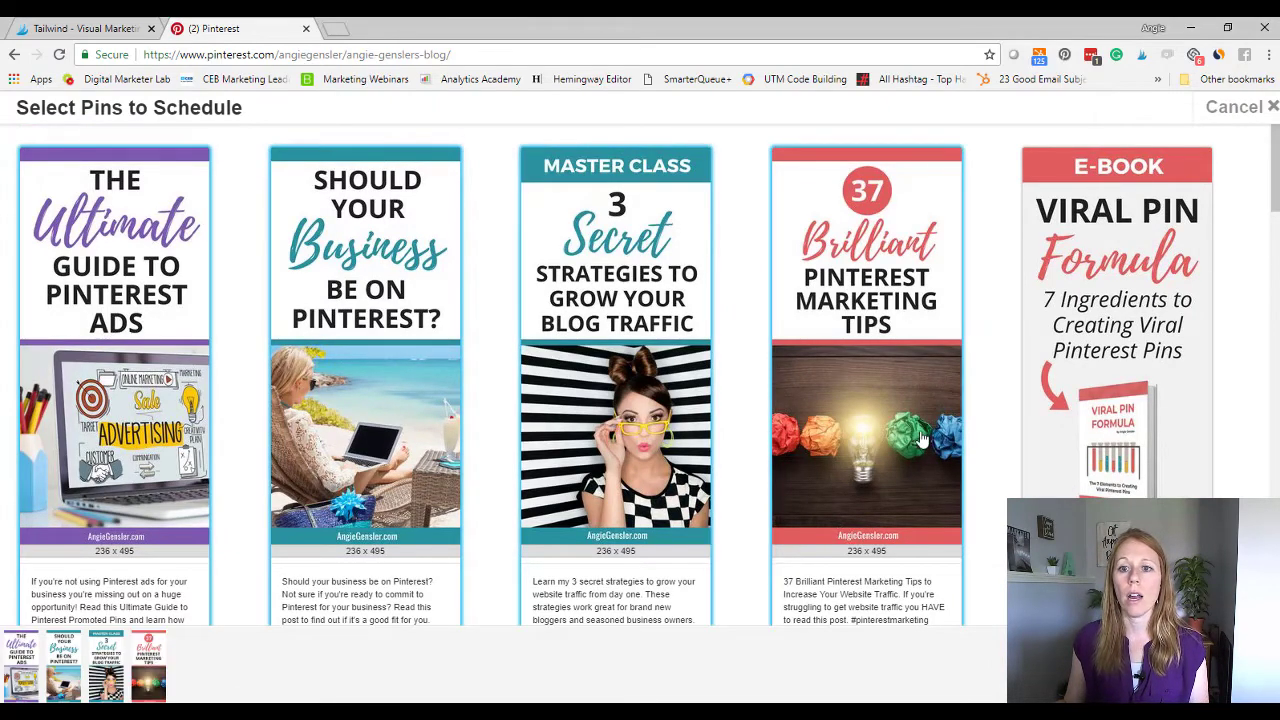
pyautogui.scroll(-3, 927, 438)
pyautogui.click(1058, 398)
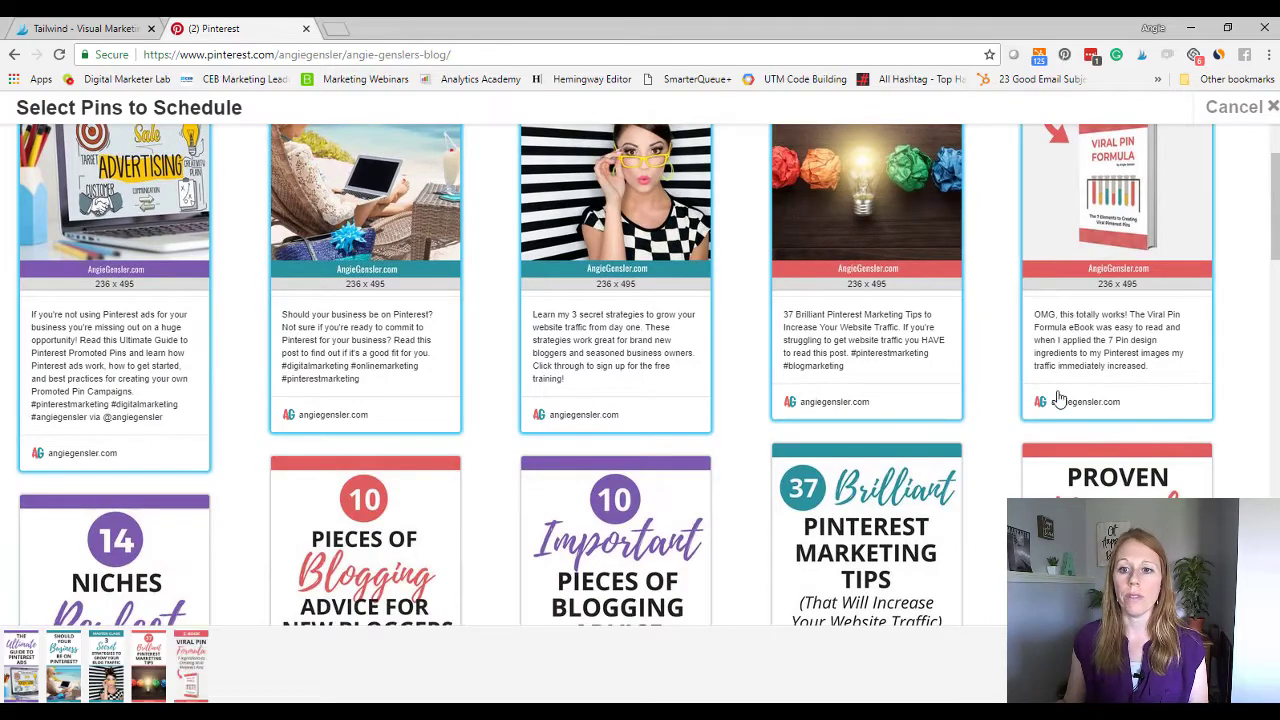
# Add five more pins, including How to Create Viral Pinterest Images and 7 Ingredients.
pyautogui.scroll(-3, 1000, 440)
pyautogui.scroll(6, 472, 430)
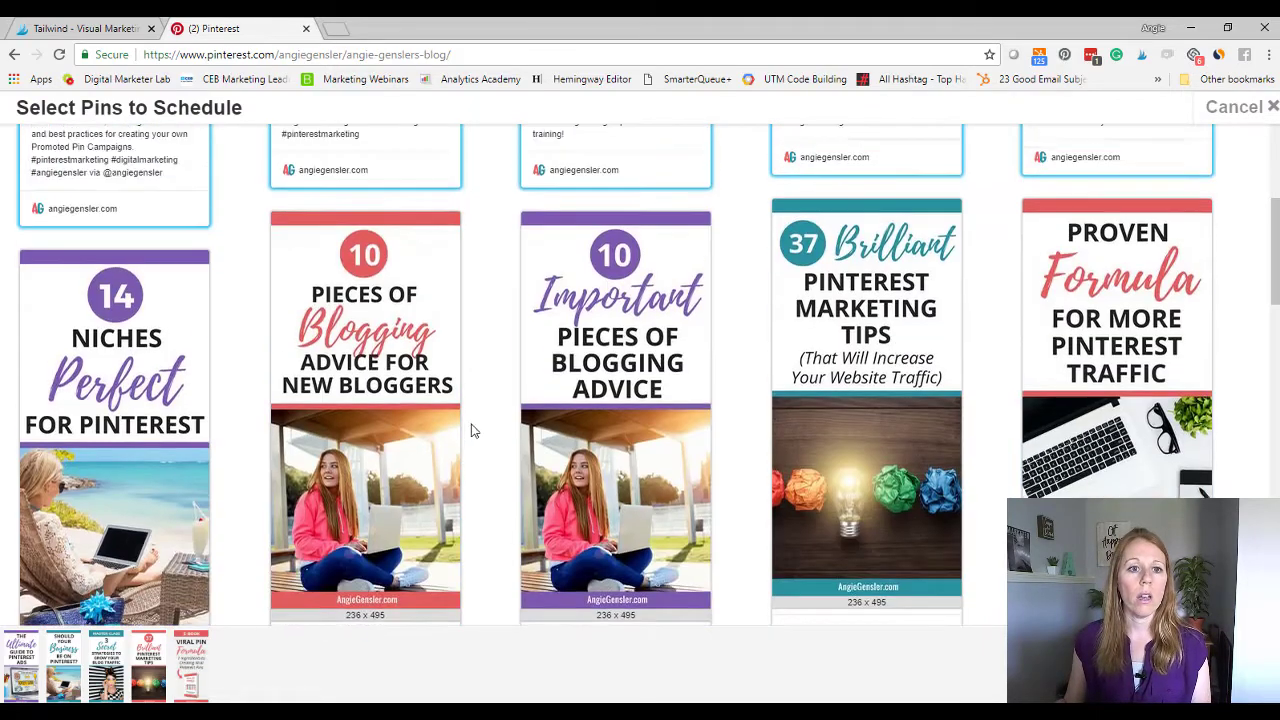
pyautogui.scroll(-6, 474, 430)
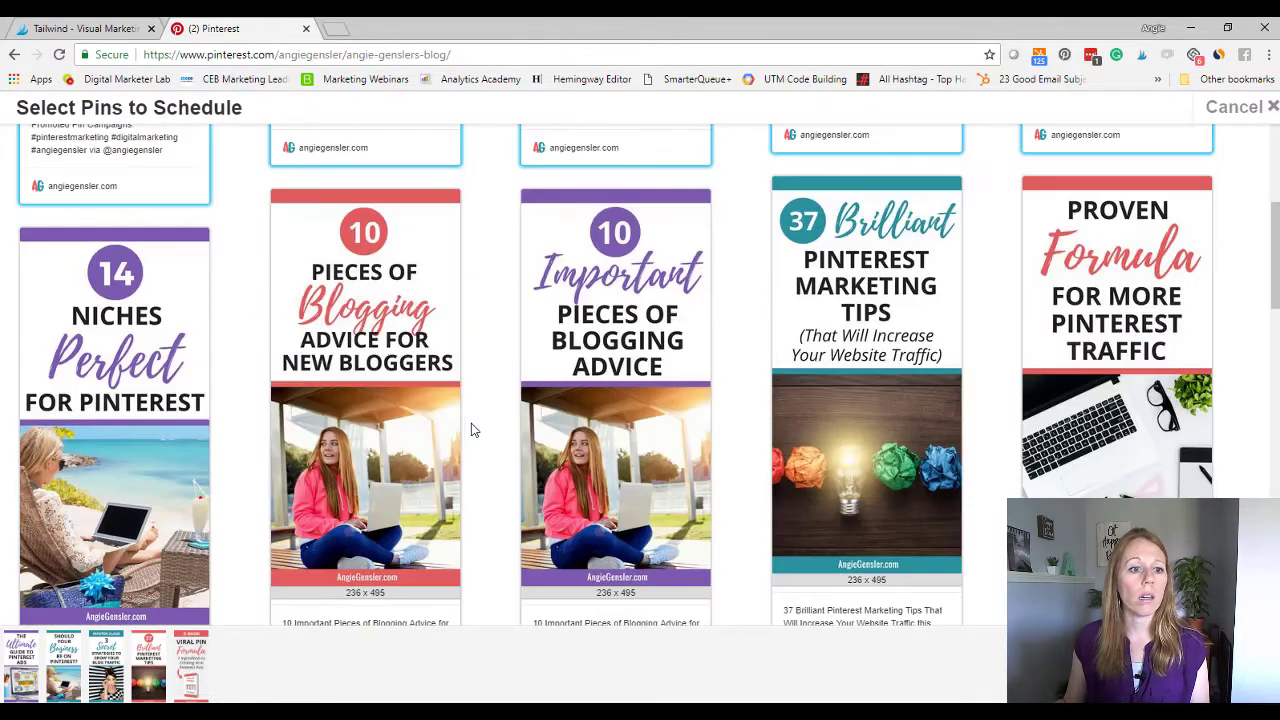
pyautogui.scroll(6, 650, 428)
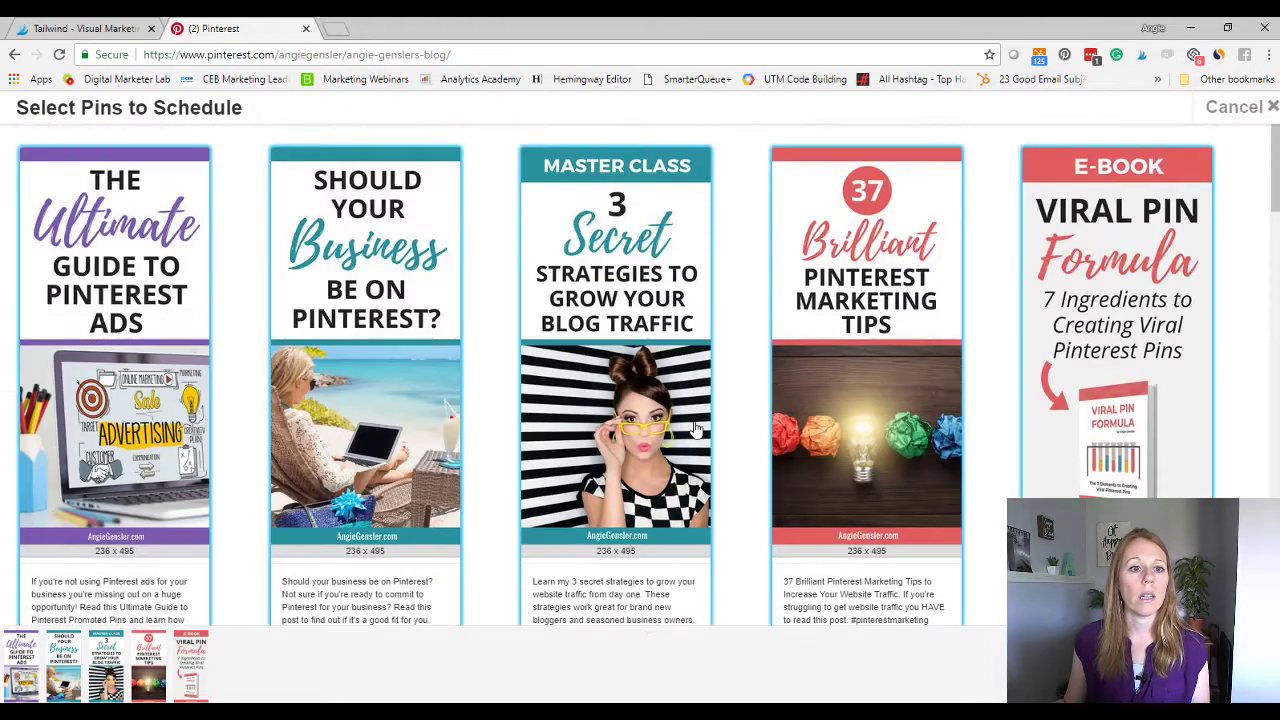
pyautogui.scroll(-6, 385, 345)
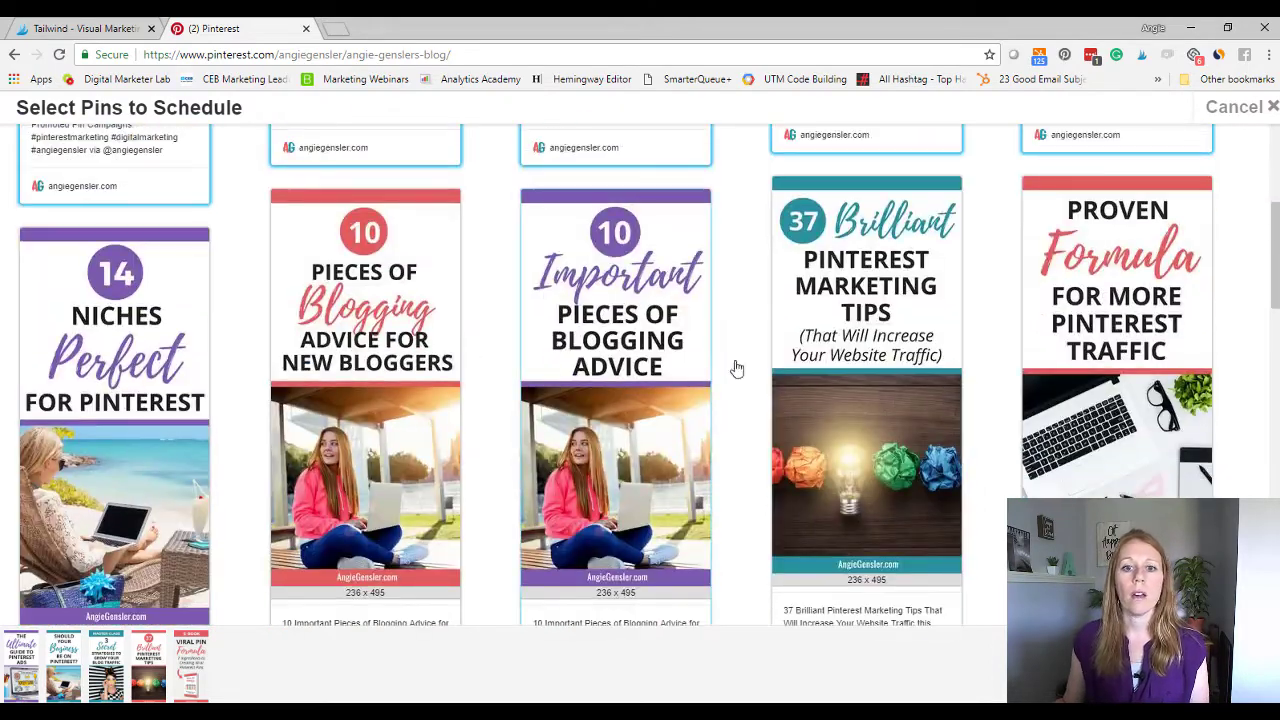
pyautogui.scroll(-6, 1040, 390)
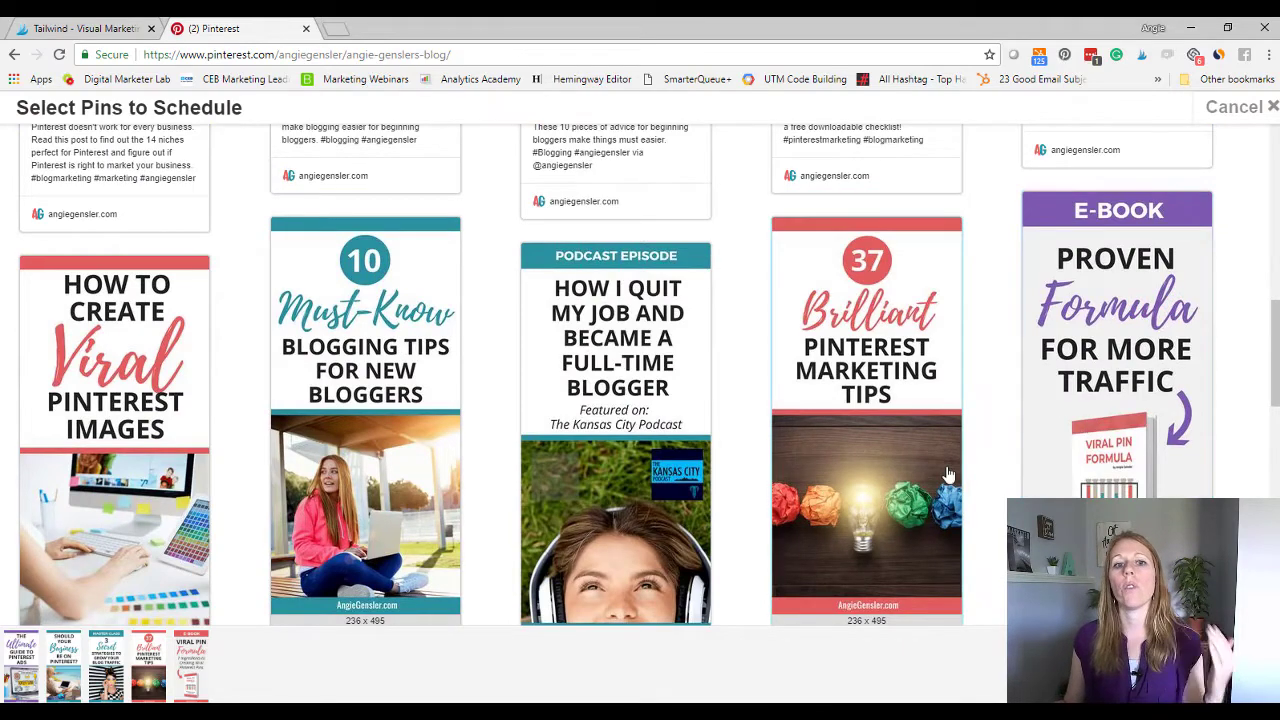
pyautogui.click(140, 448)
pyautogui.scroll(-5, 831, 436)
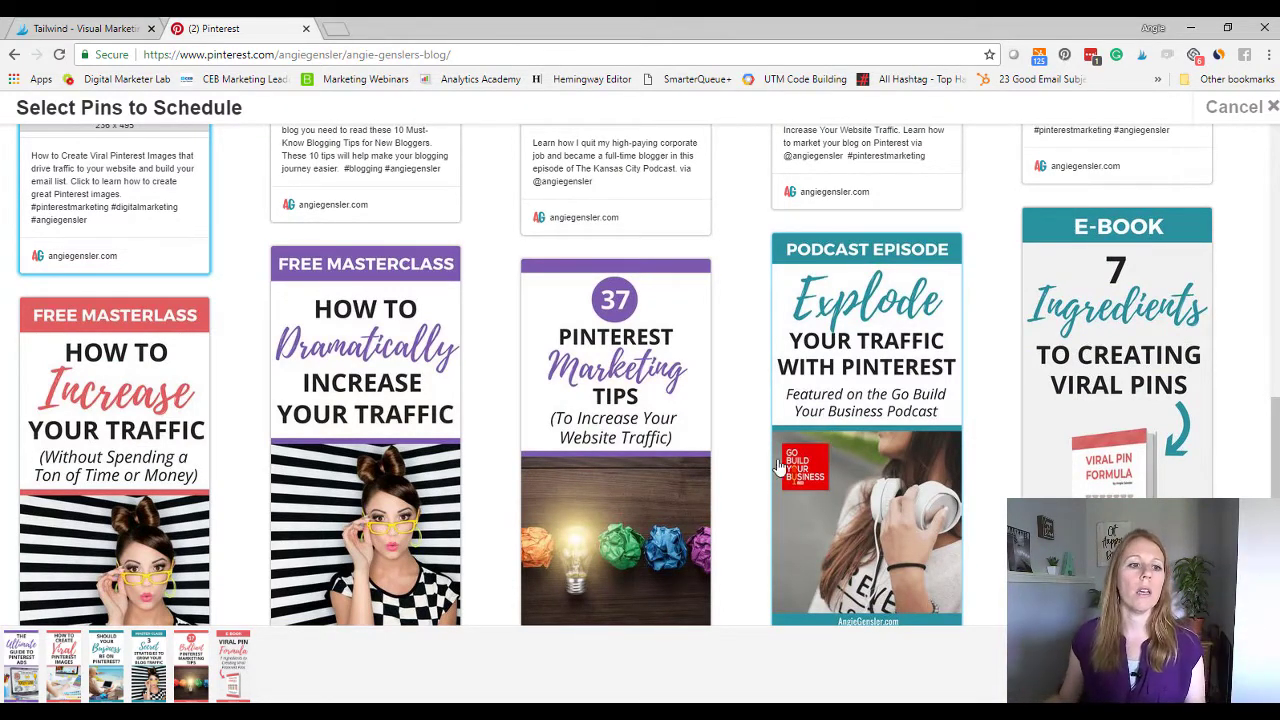
pyautogui.click(115, 430)
pyautogui.scroll(-6, 486, 474)
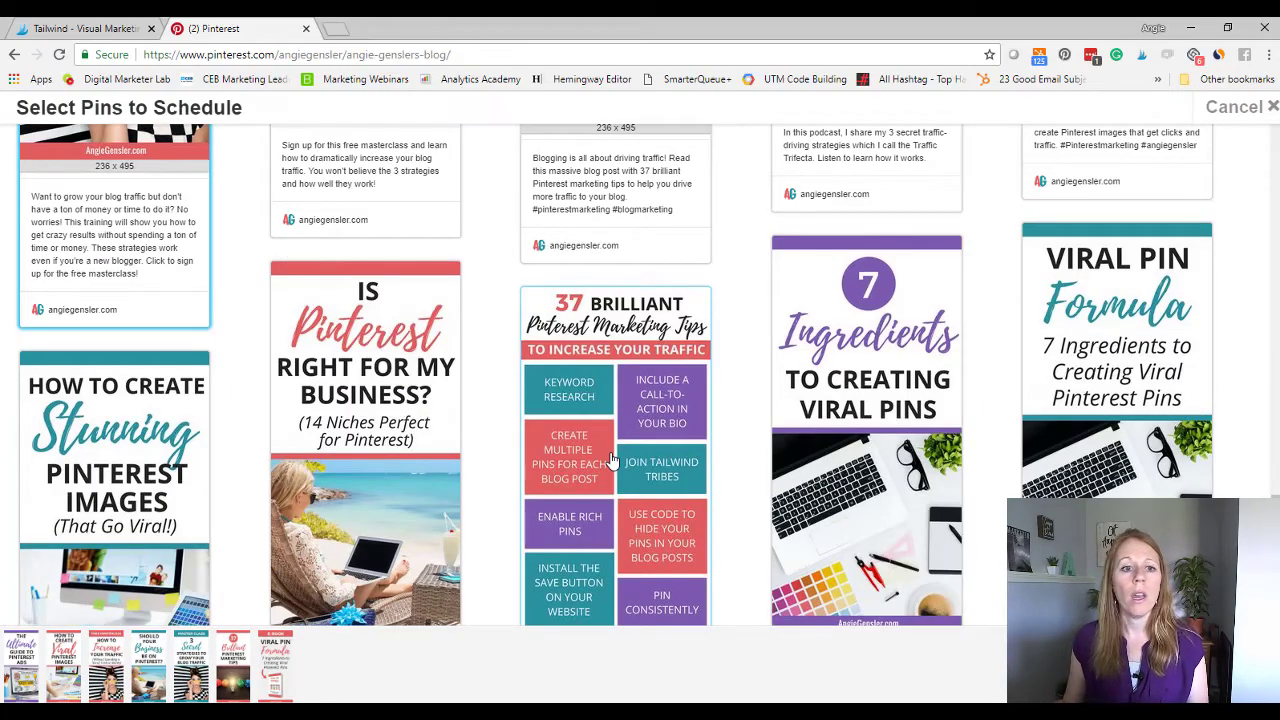
pyautogui.click(613, 460)
pyautogui.scroll(-3, 97, 415)
pyautogui.click(83, 366)
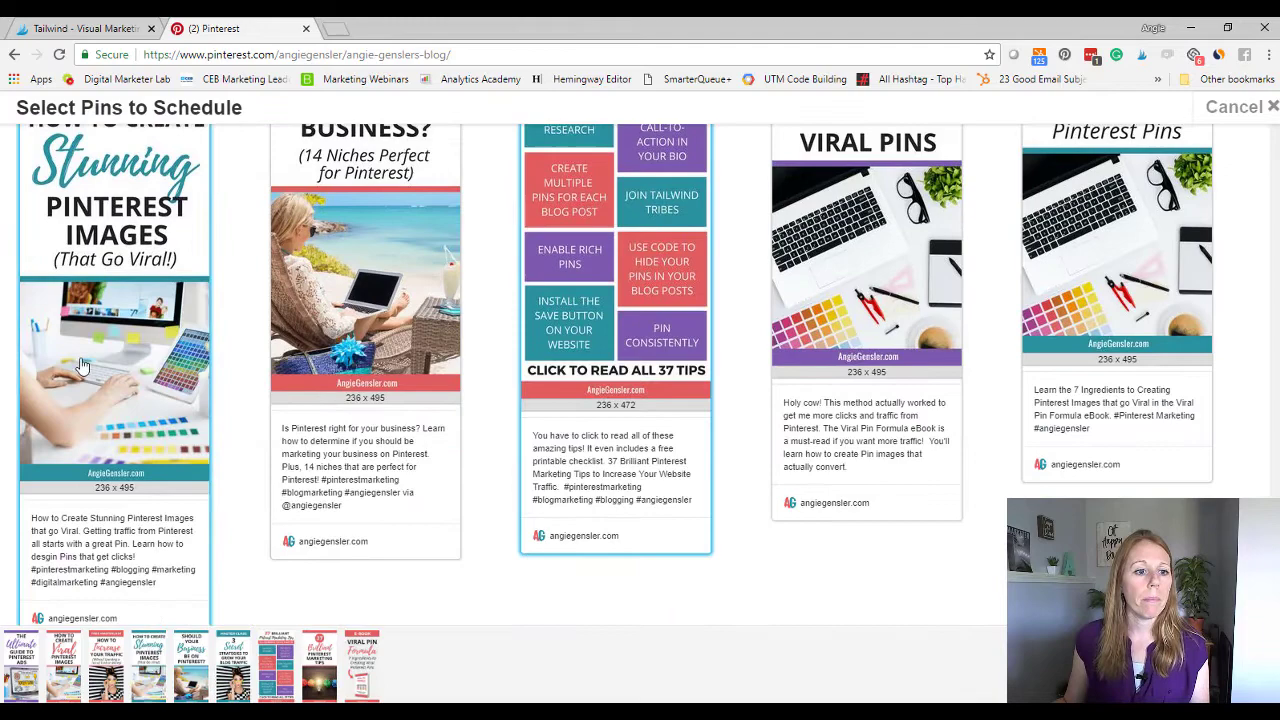
pyautogui.scroll(-1, 457, 474)
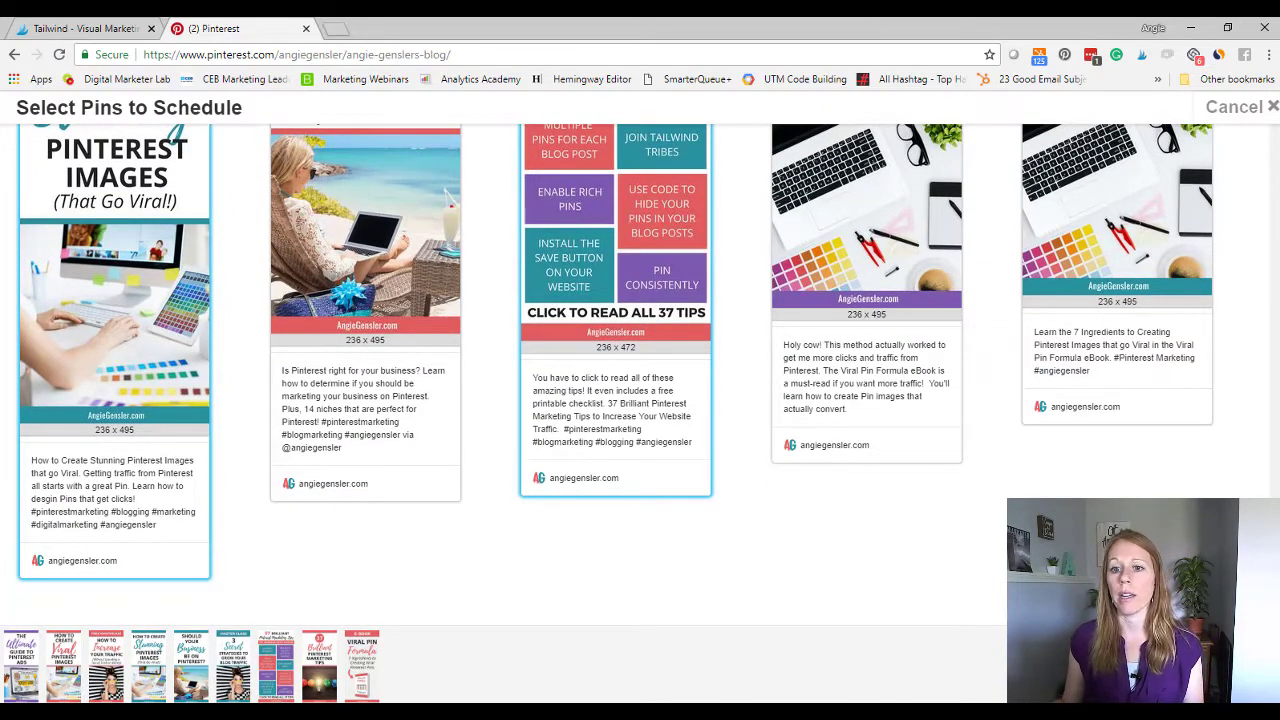
pyautogui.scroll(4, 615, 375)
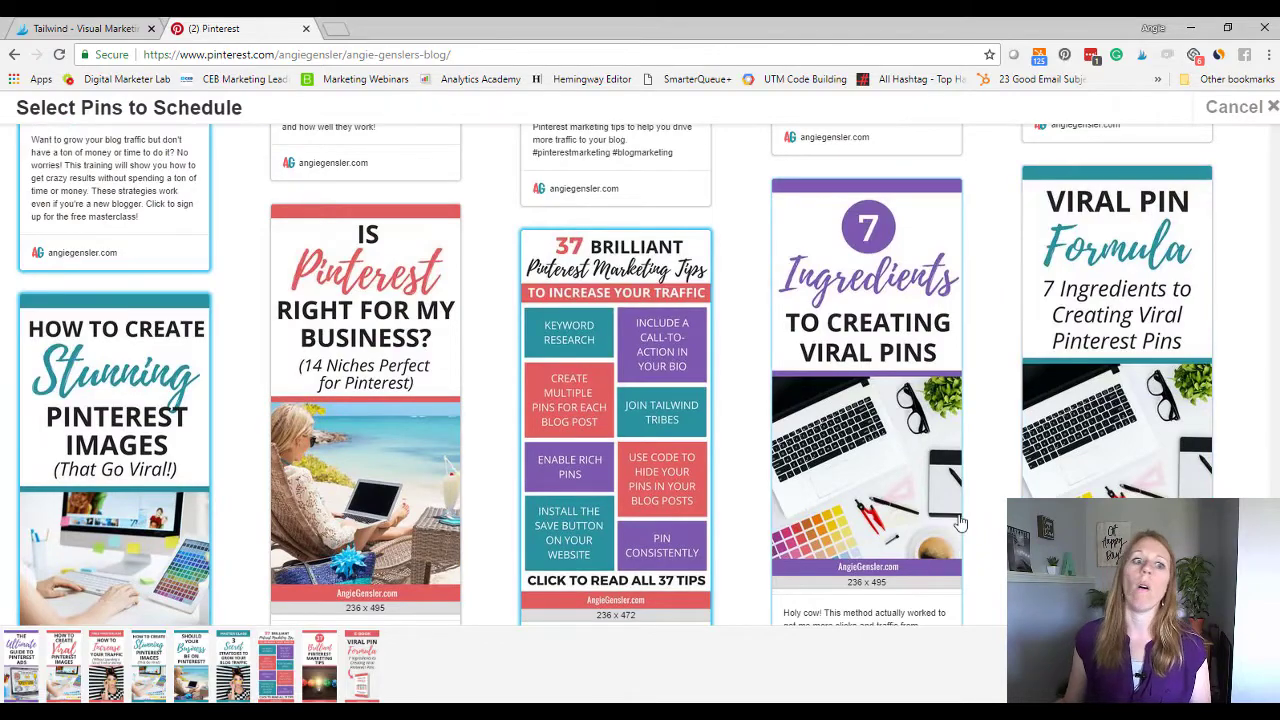
pyautogui.click(886, 484)
pyautogui.scroll(-6, 1075, 450)
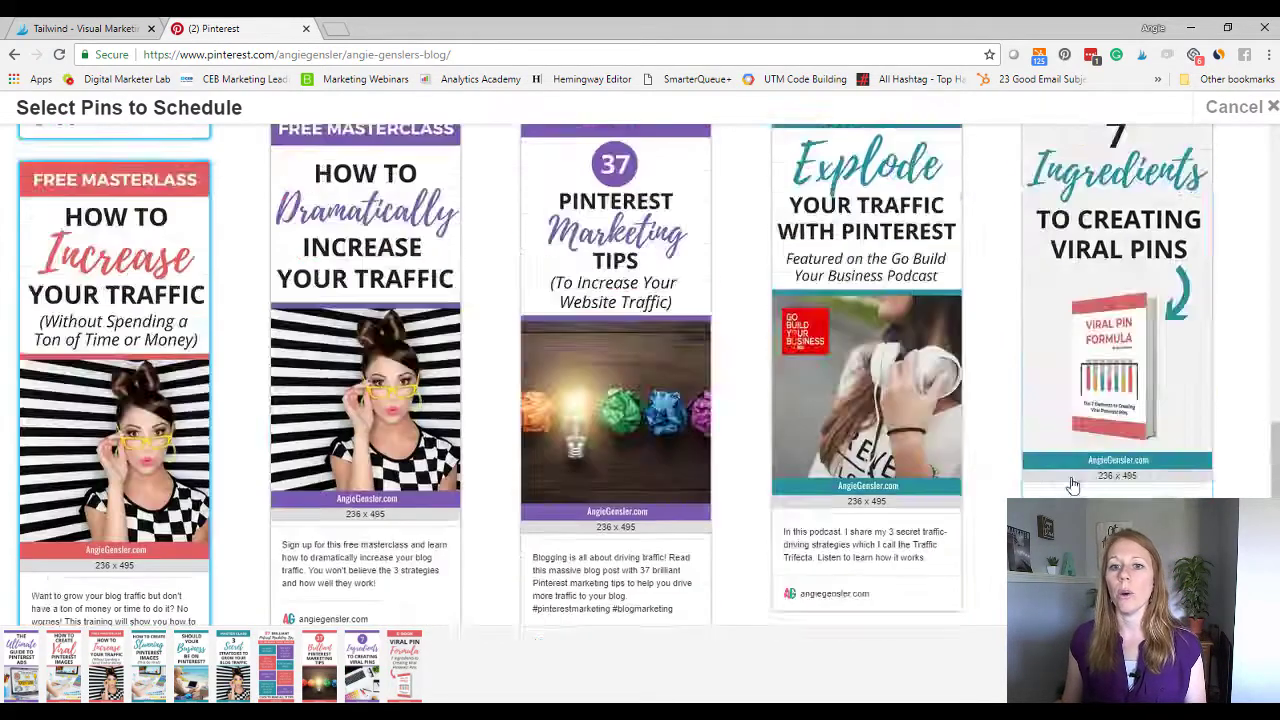
pyautogui.scroll(1, 1075, 425)
pyautogui.scroll(5, 1140, 430)
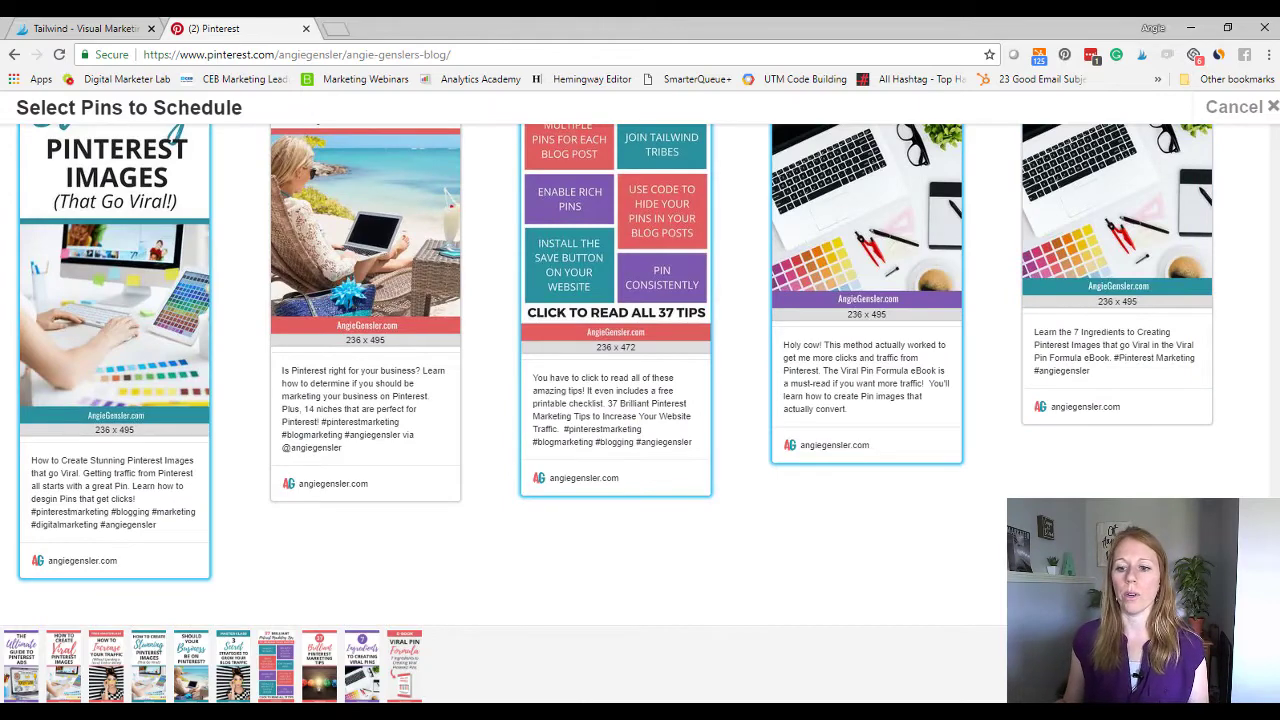
# Move the ten pins to scheduling and assign the Any Marketing SEO, SMO And More board to all.
pyautogui.click(1120, 665)
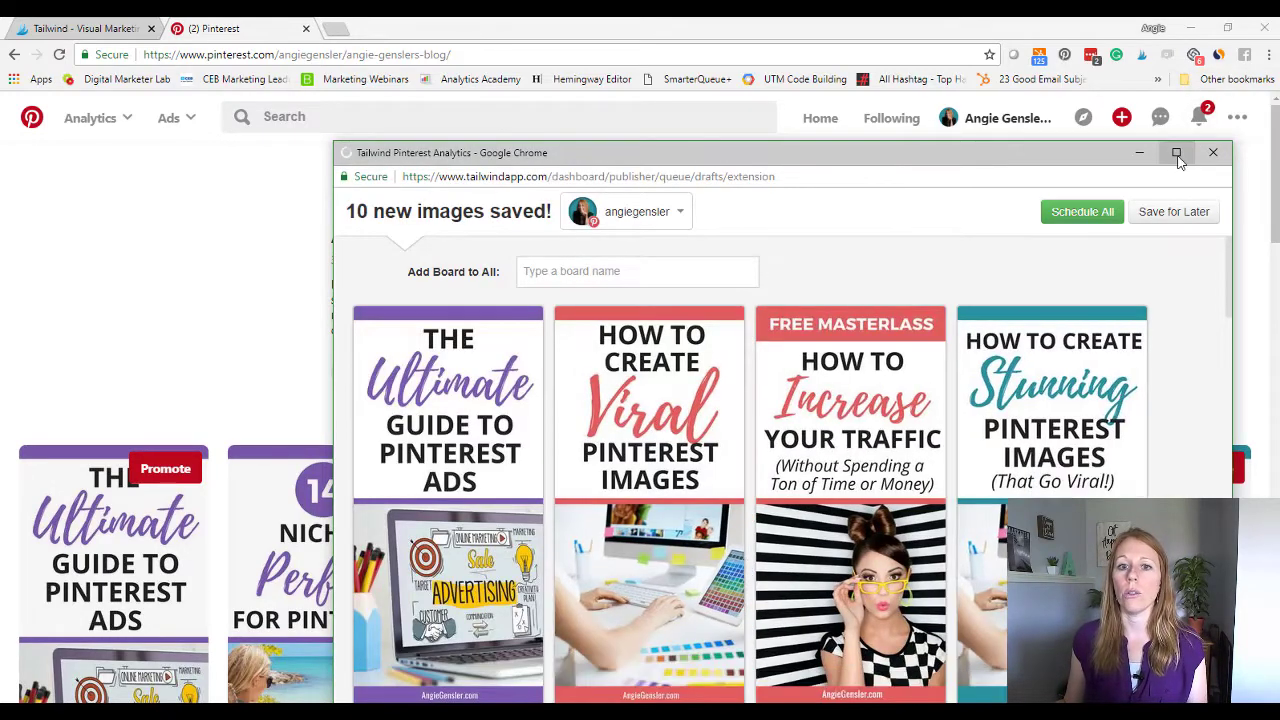
pyautogui.click(1176, 152)
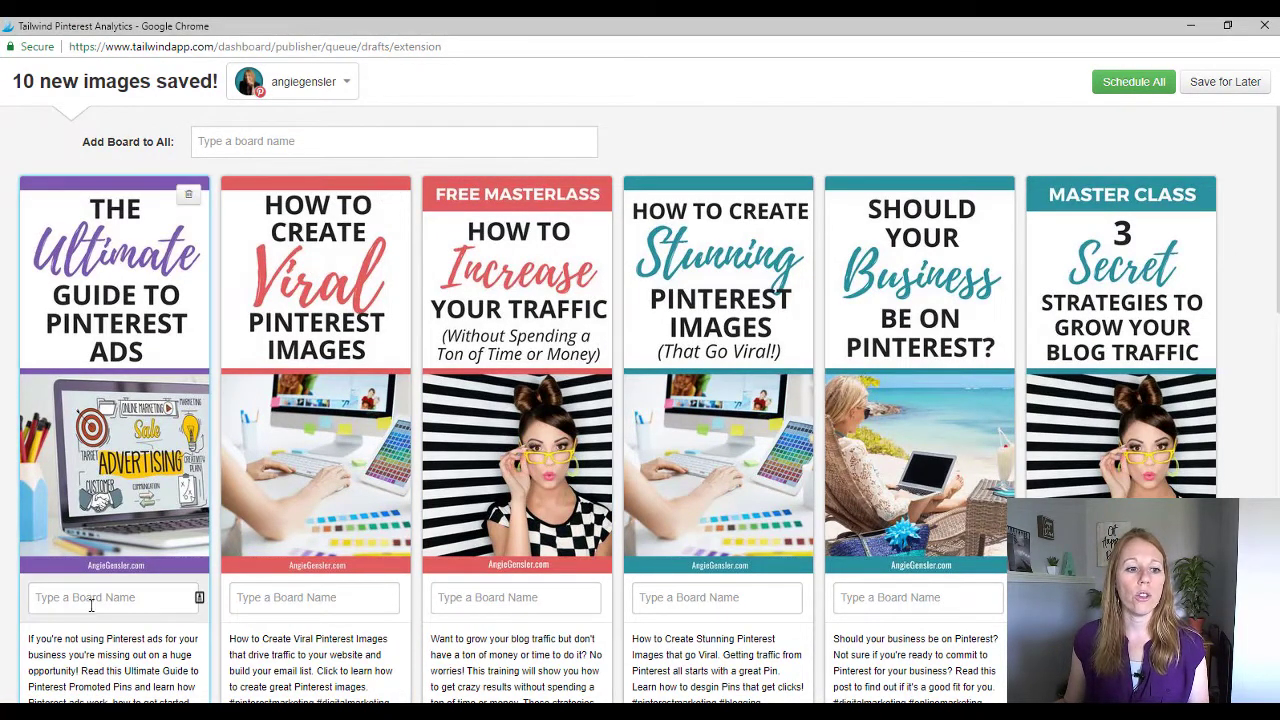
pyautogui.click(289, 141)
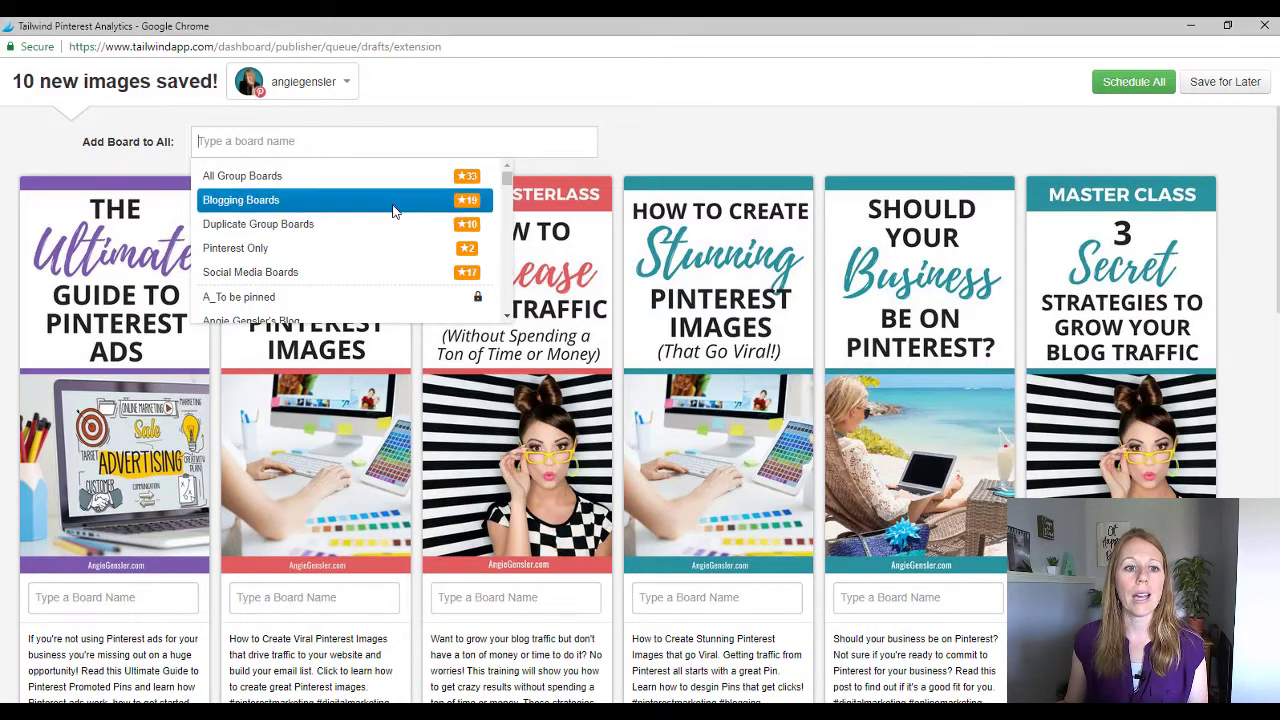
pyautogui.scroll(-1, 509, 185)
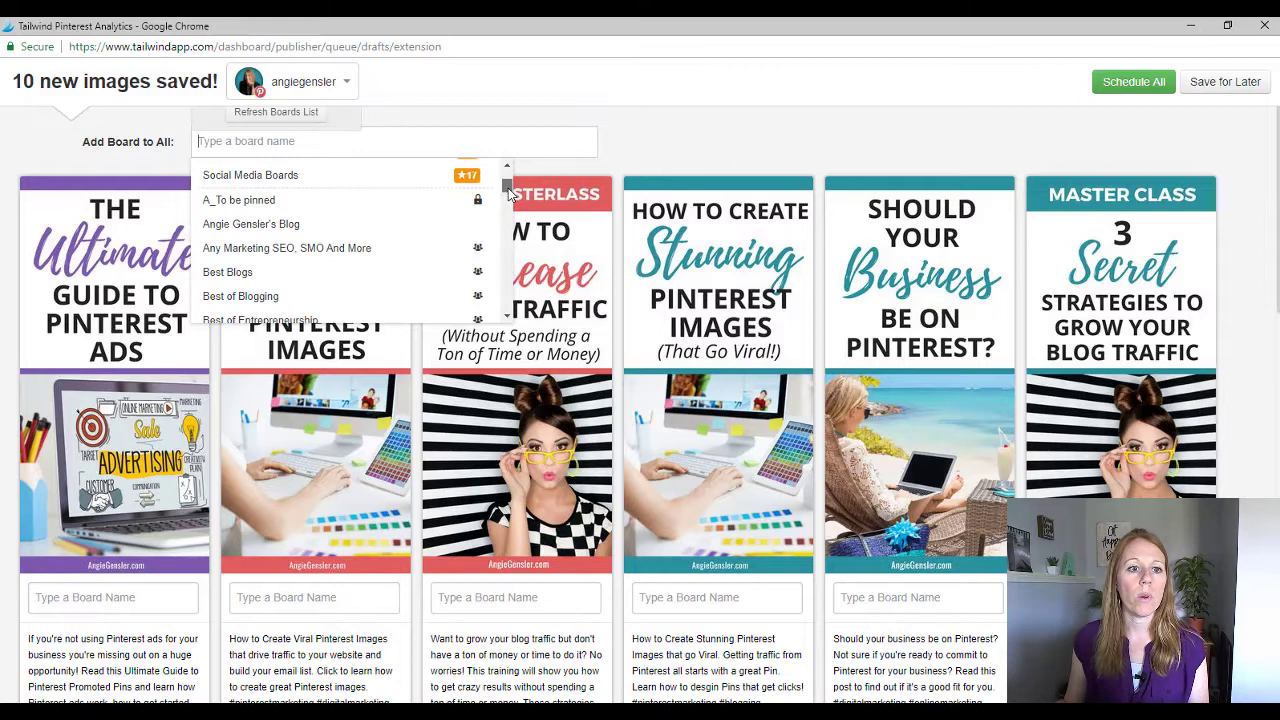
pyautogui.click(278, 250)
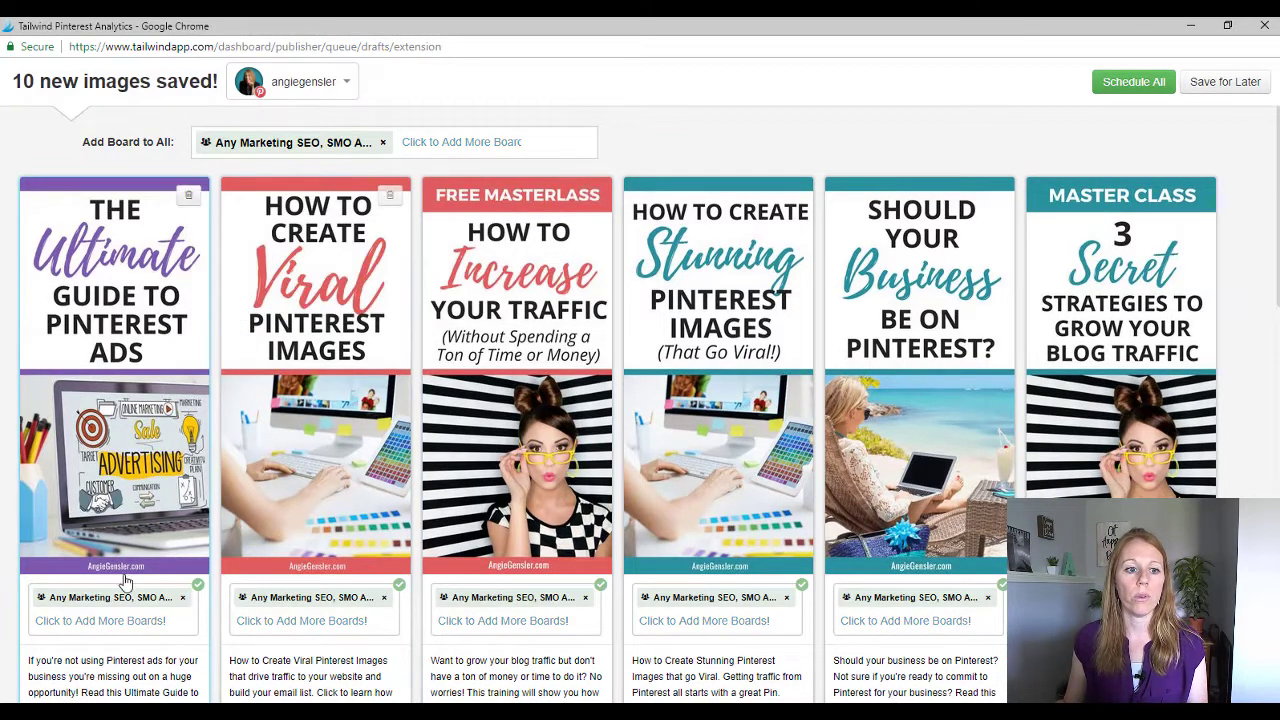
pyautogui.scroll(-5, 940, 568)
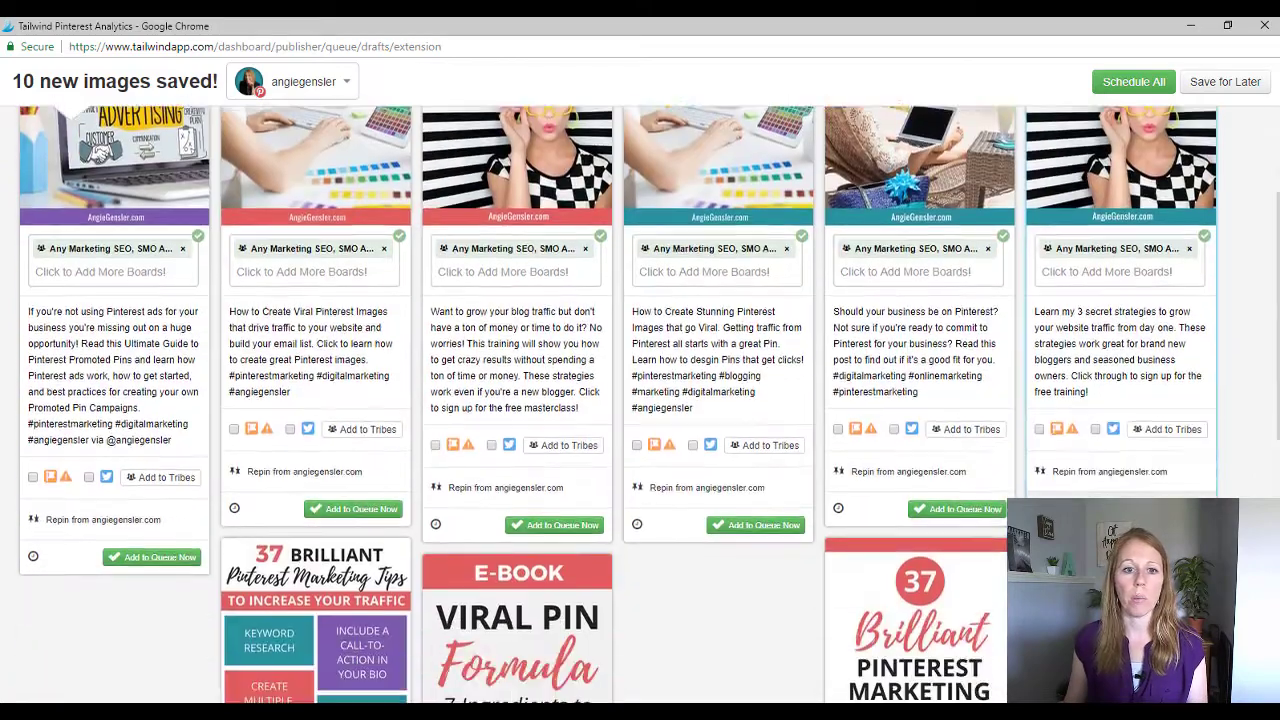
pyautogui.scroll(-5, 940, 568)
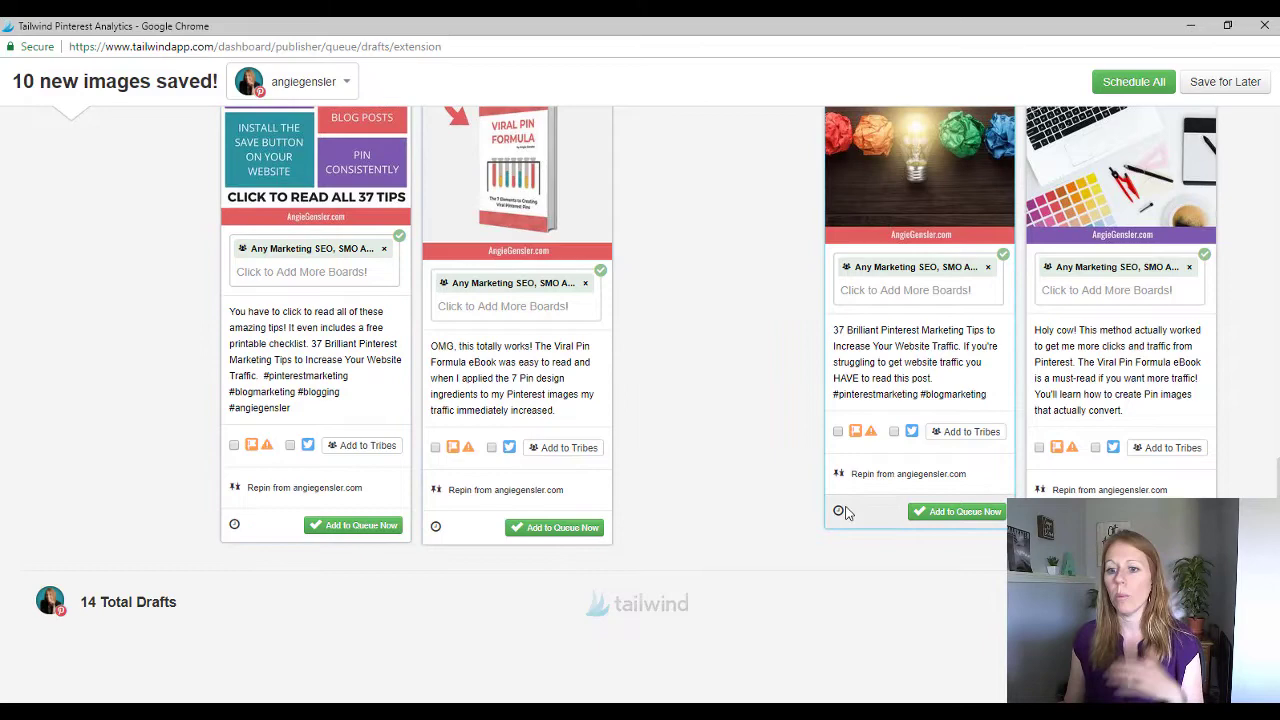
pyautogui.scroll(6, 1200, 290)
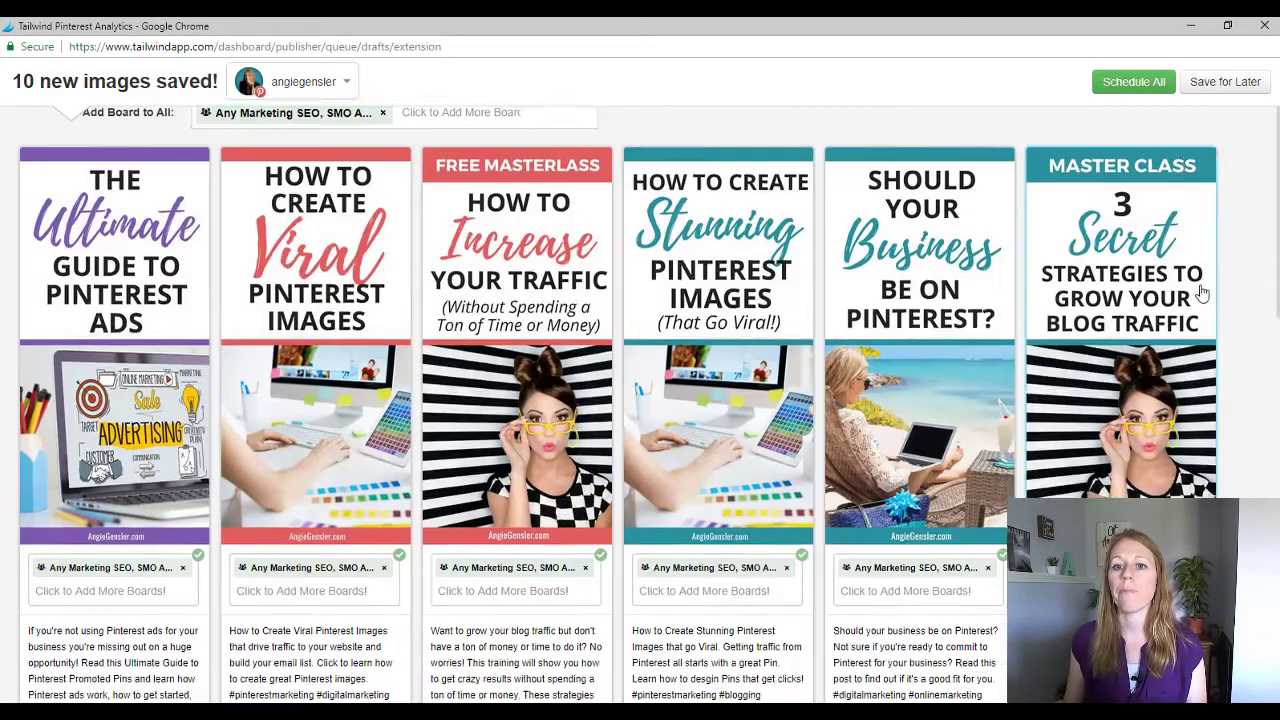
# Schedule all ten pins and check the Scheduled Pins queue, where they cluster on Sun, Aug 19.
pyautogui.click(1135, 82)
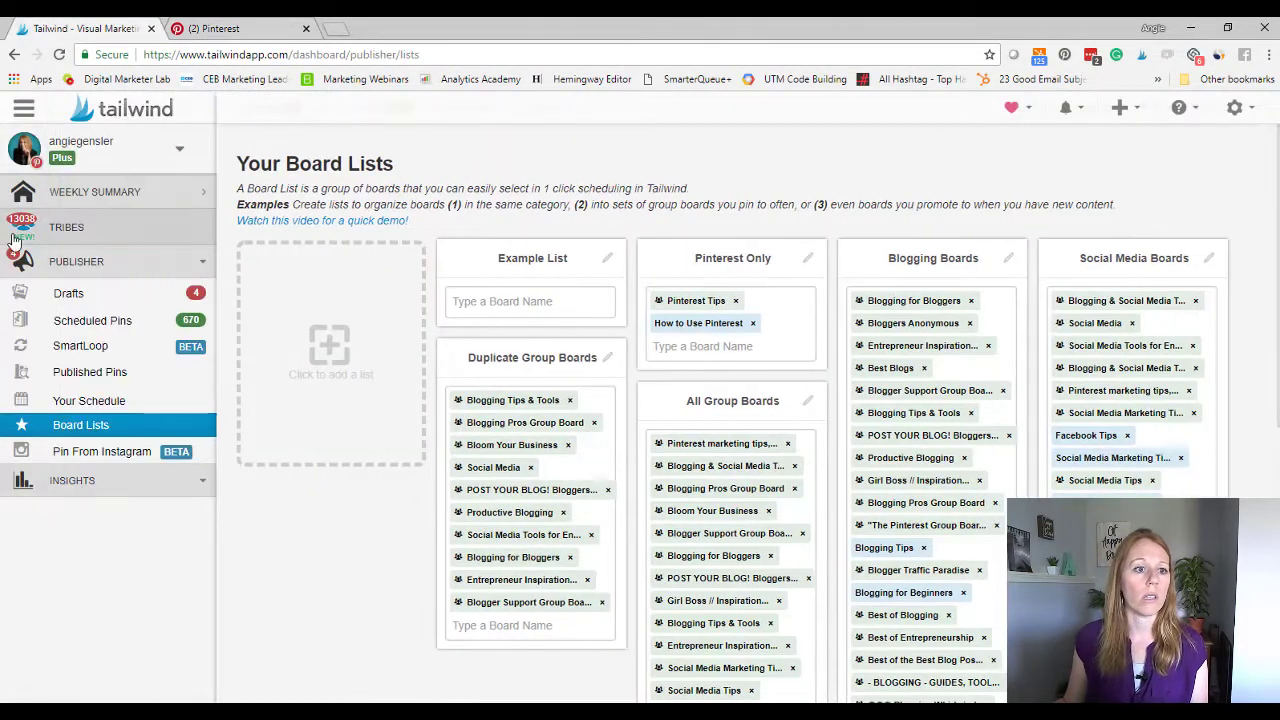
pyautogui.click(88, 320)
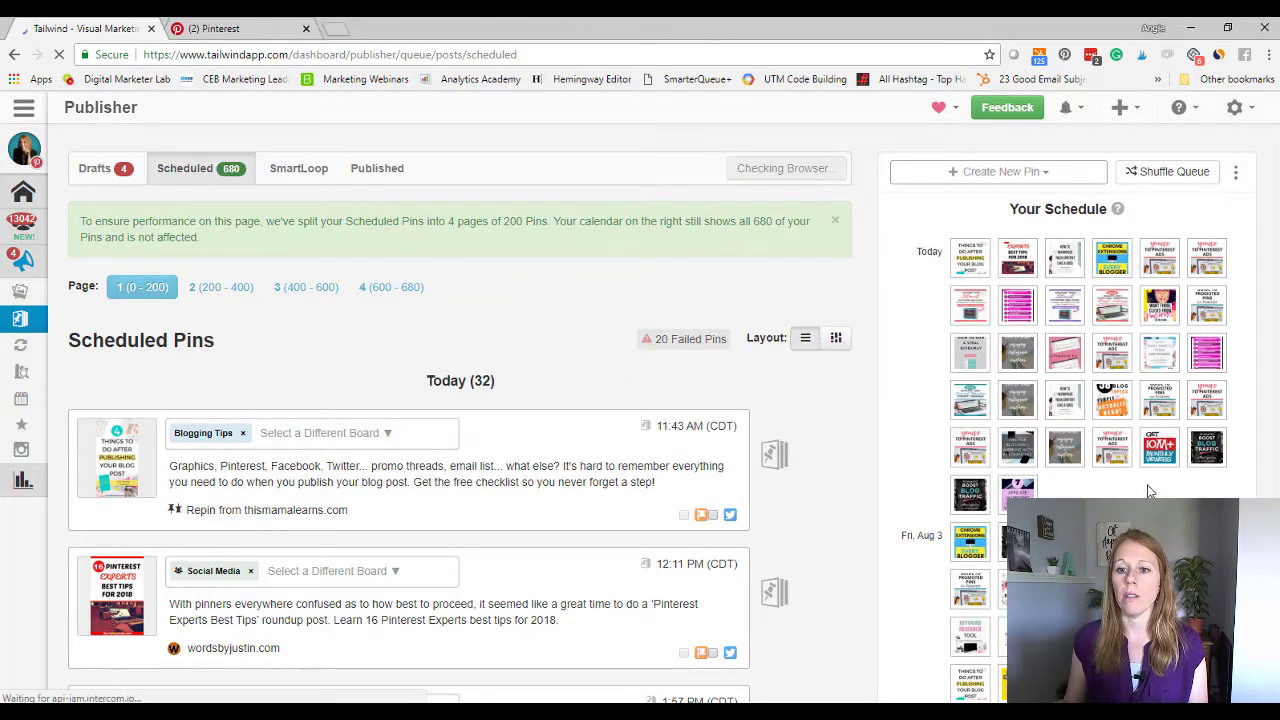
pyautogui.scroll(-3, 1222, 275)
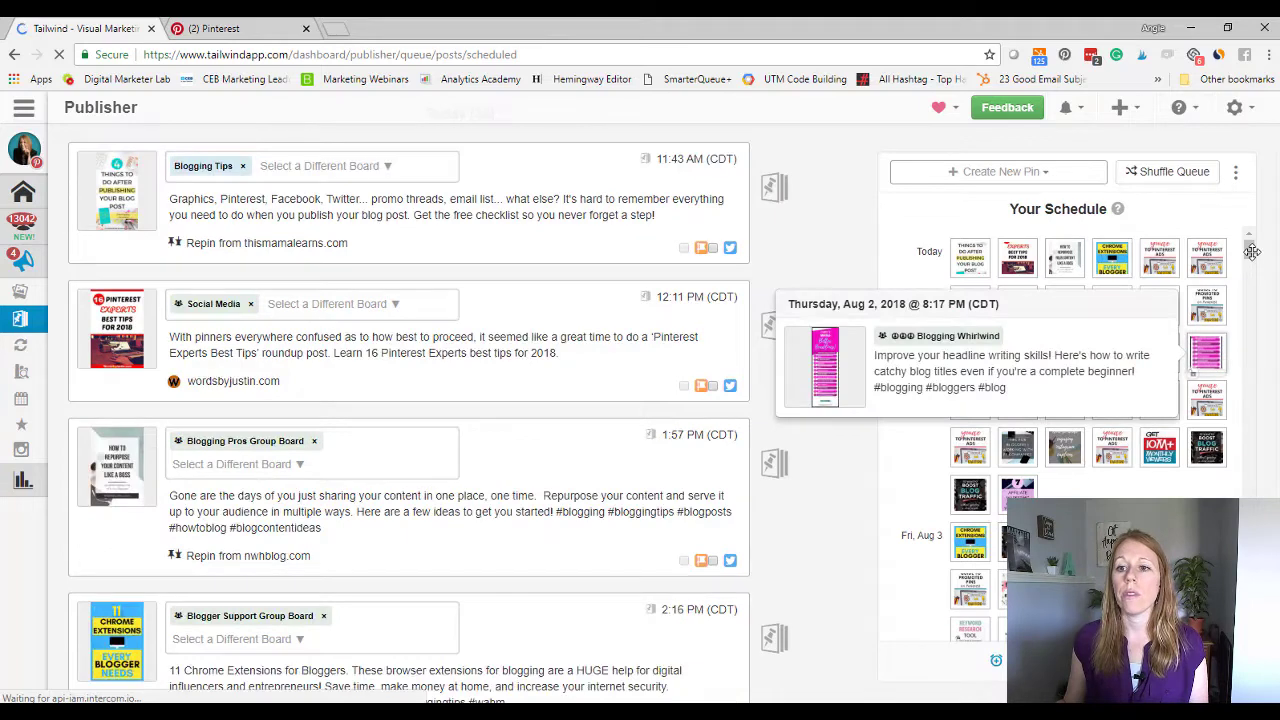
pyautogui.moveTo(1250, 256); pyautogui.dragTo(1248, 500)
pyautogui.moveTo(990, 468)
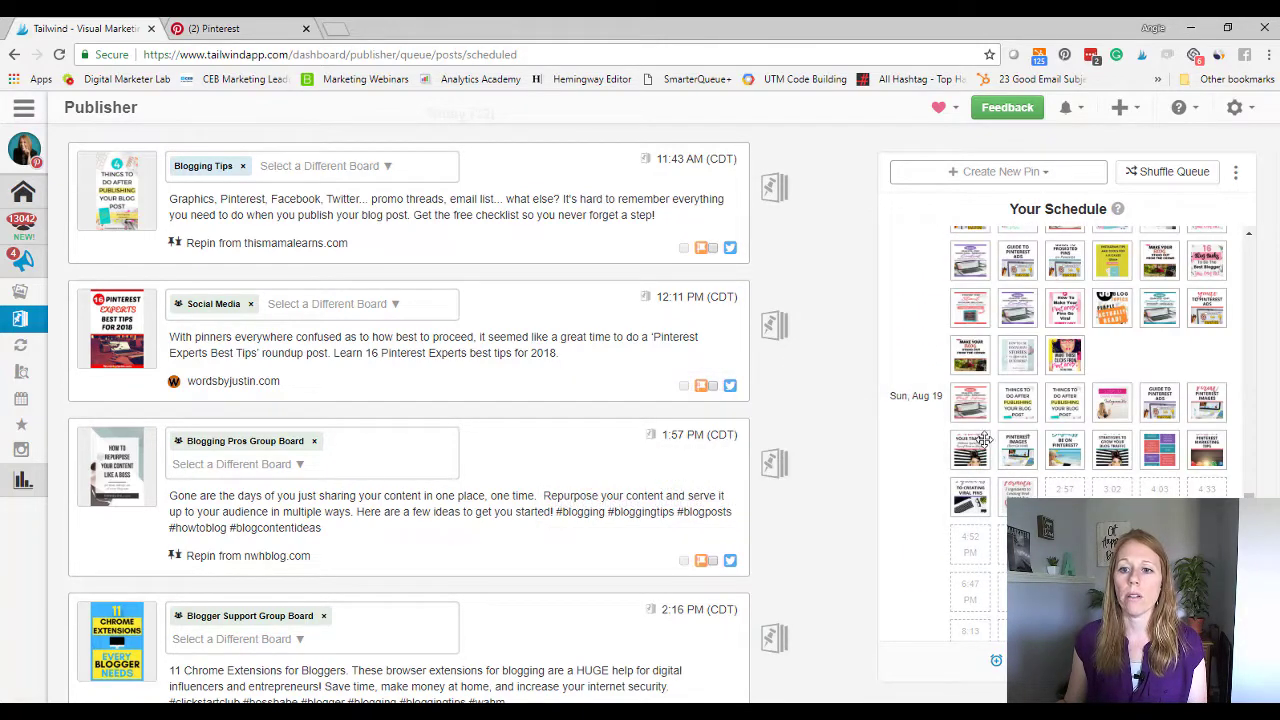
pyautogui.moveTo(1157, 403)
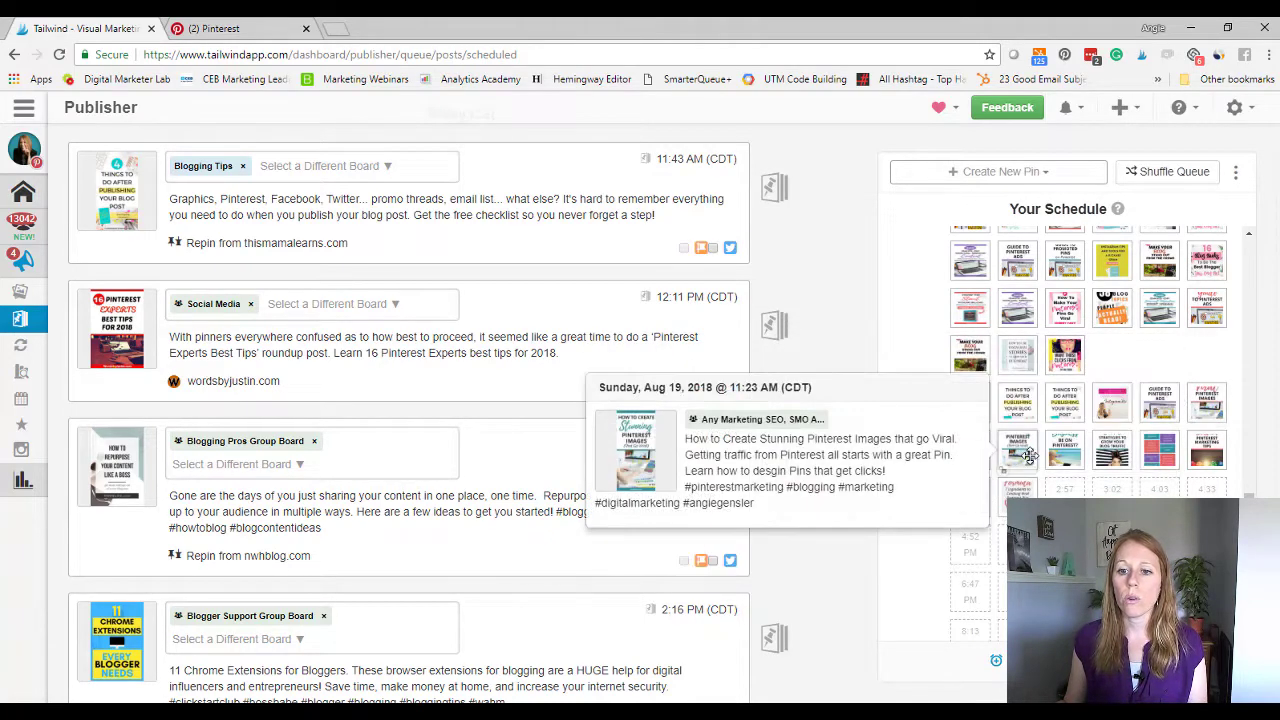
pyautogui.moveTo(1192, 453)
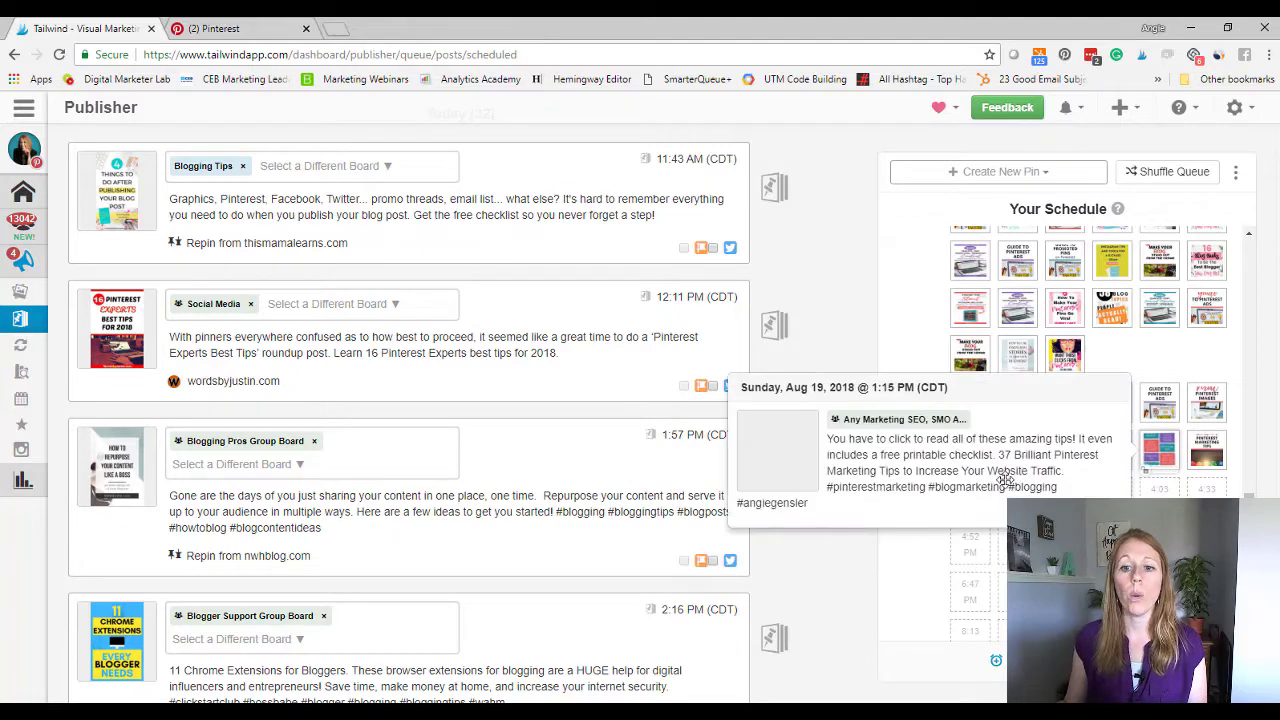
pyautogui.moveTo(1113, 492)
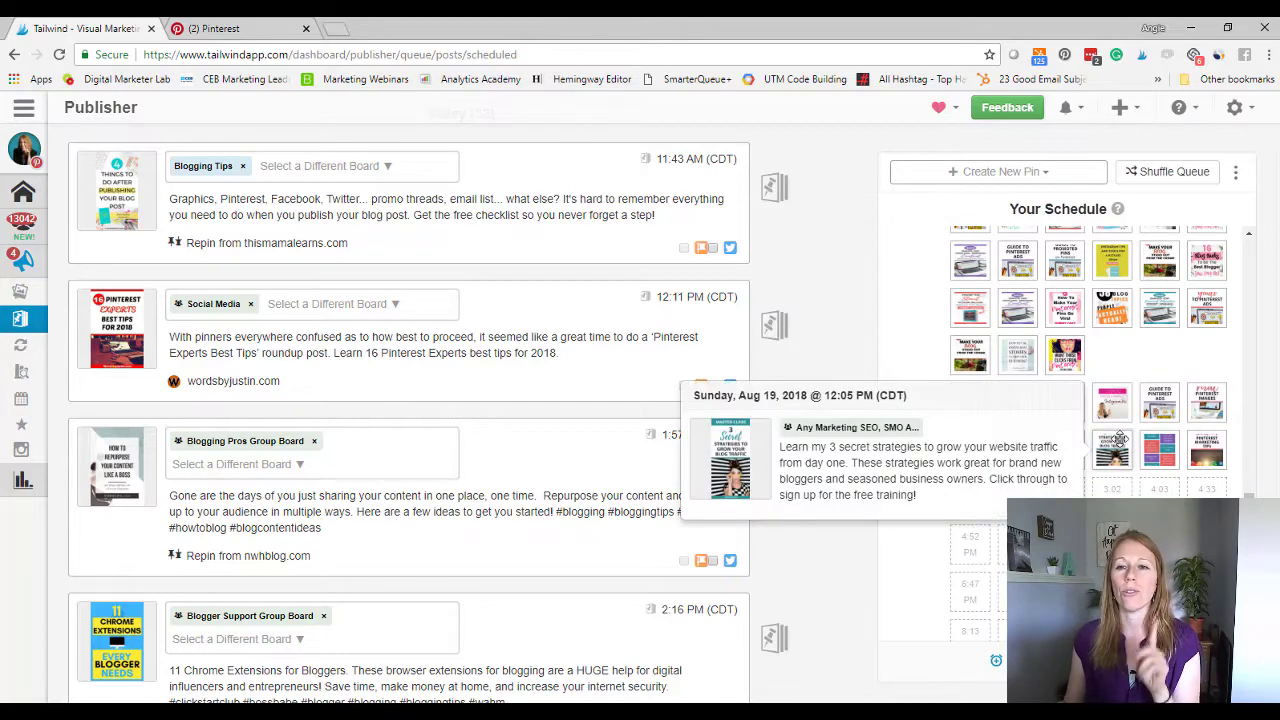
# Shuffle the queue so pins fill daily slots from Mon, Aug 6 to Sun, Aug 19.
pyautogui.click(1176, 175)
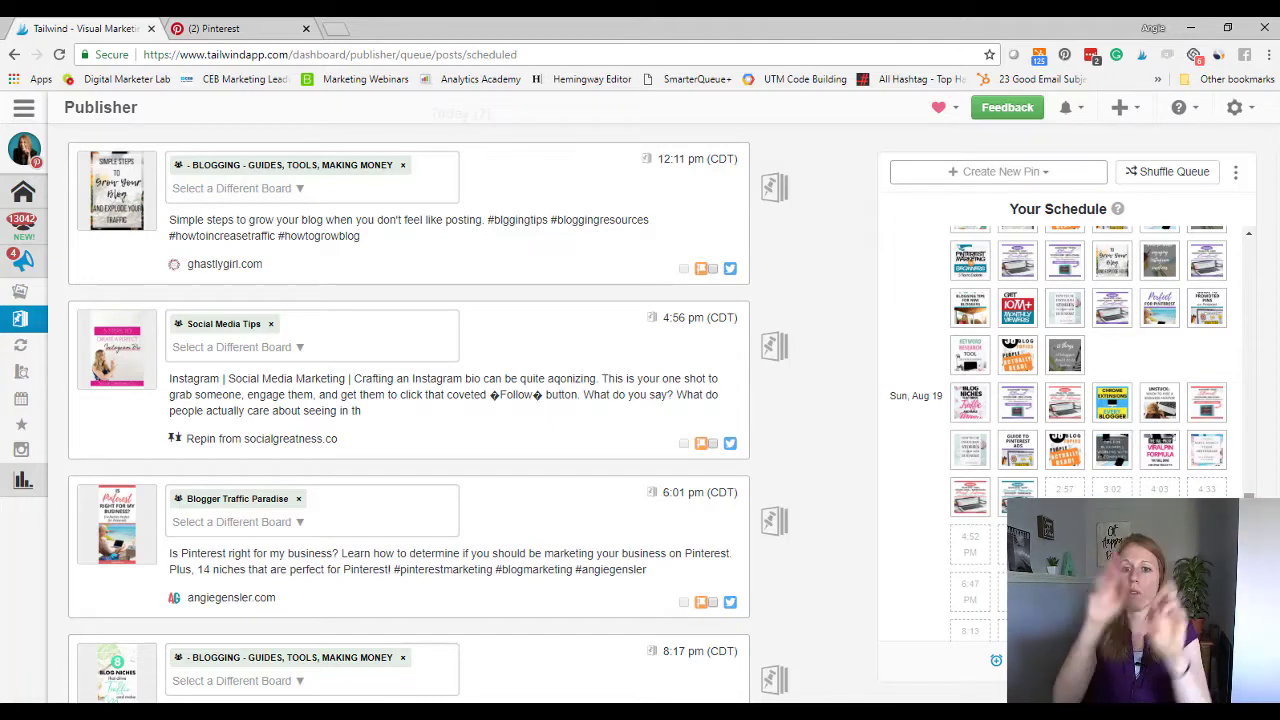
pyautogui.moveTo(1249, 495); pyautogui.dragTo(1260, 311)
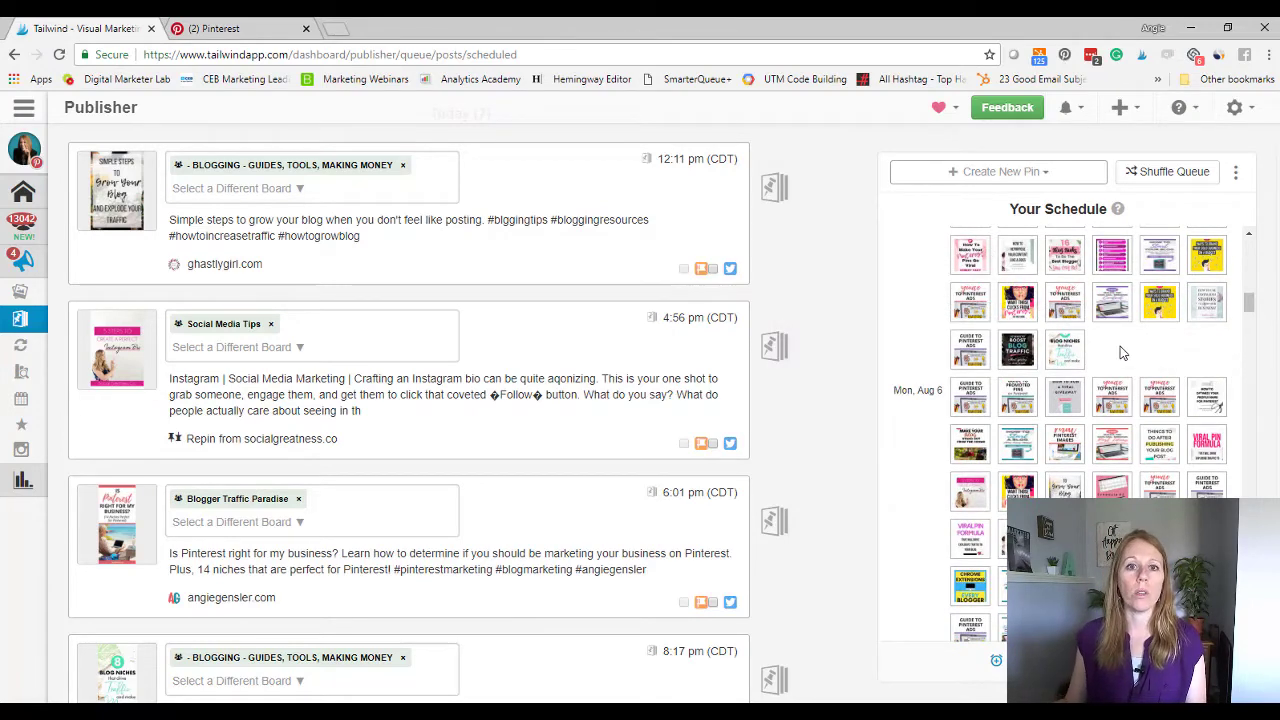
# Lock the Aug 5, 10:06 PM social media post ideas pin to its time slot.
pyautogui.moveTo(1110, 303)
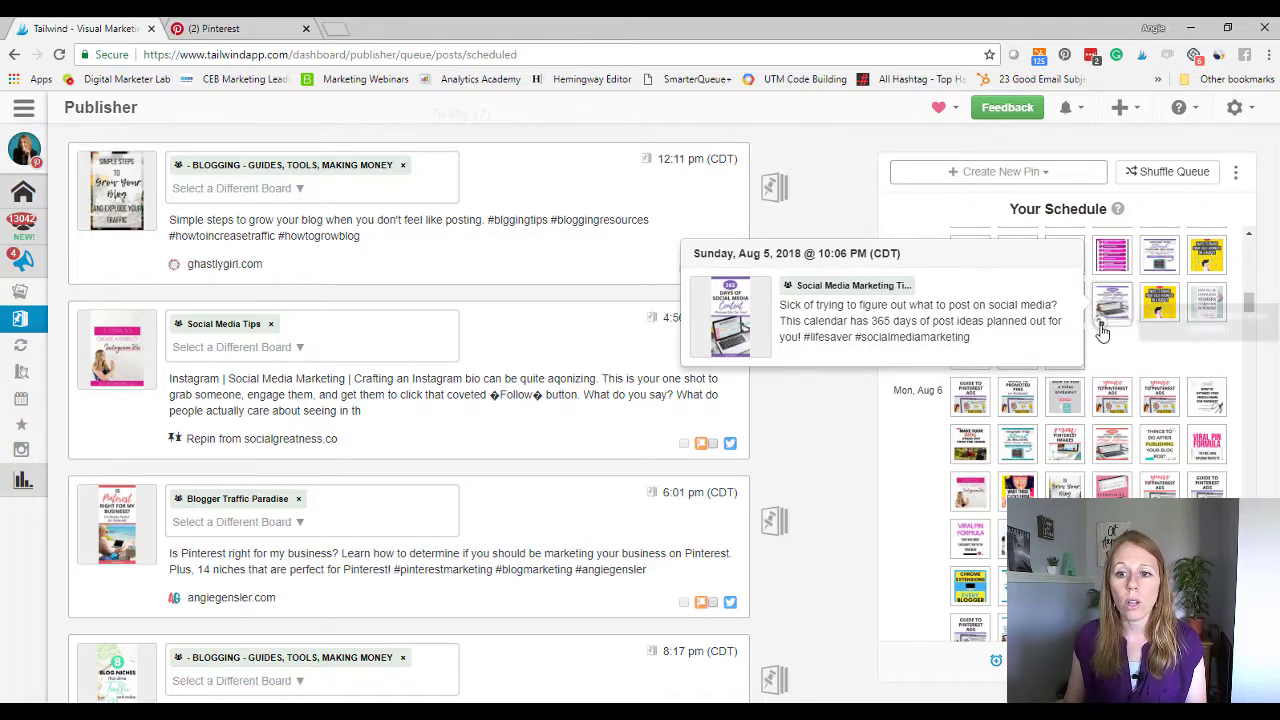
pyautogui.click(1102, 332)
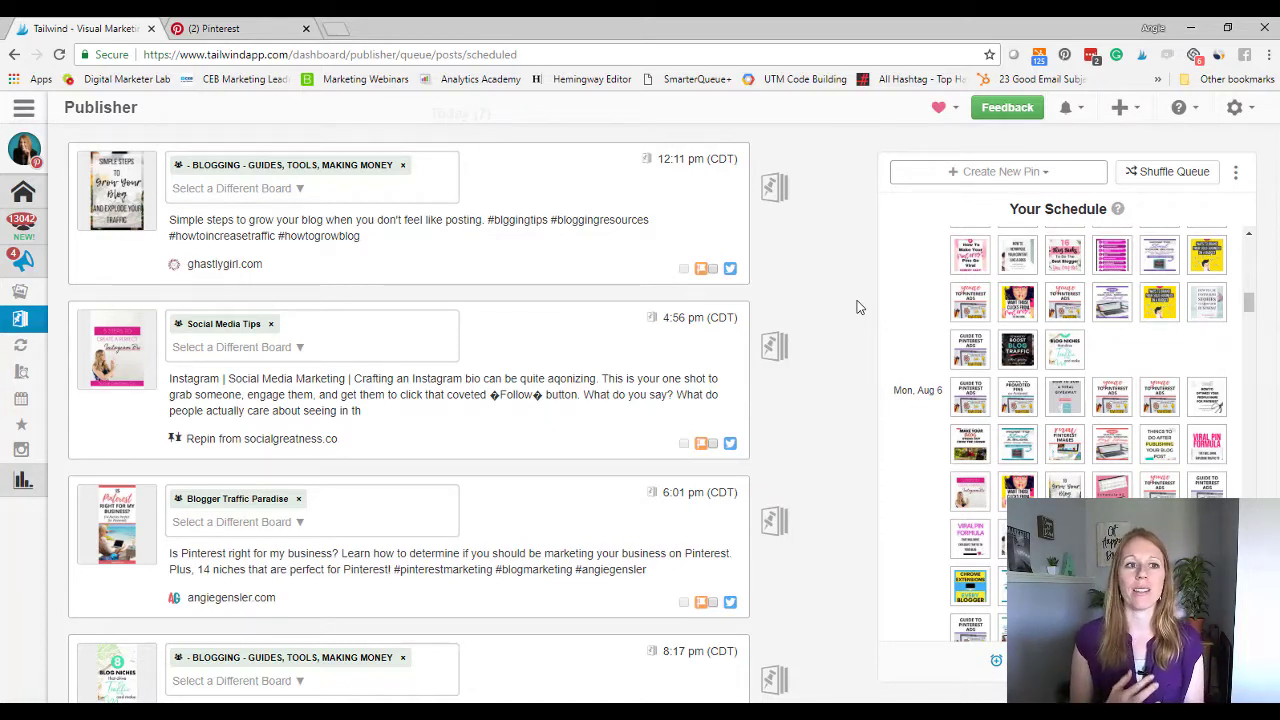
pyautogui.click(237, 30)
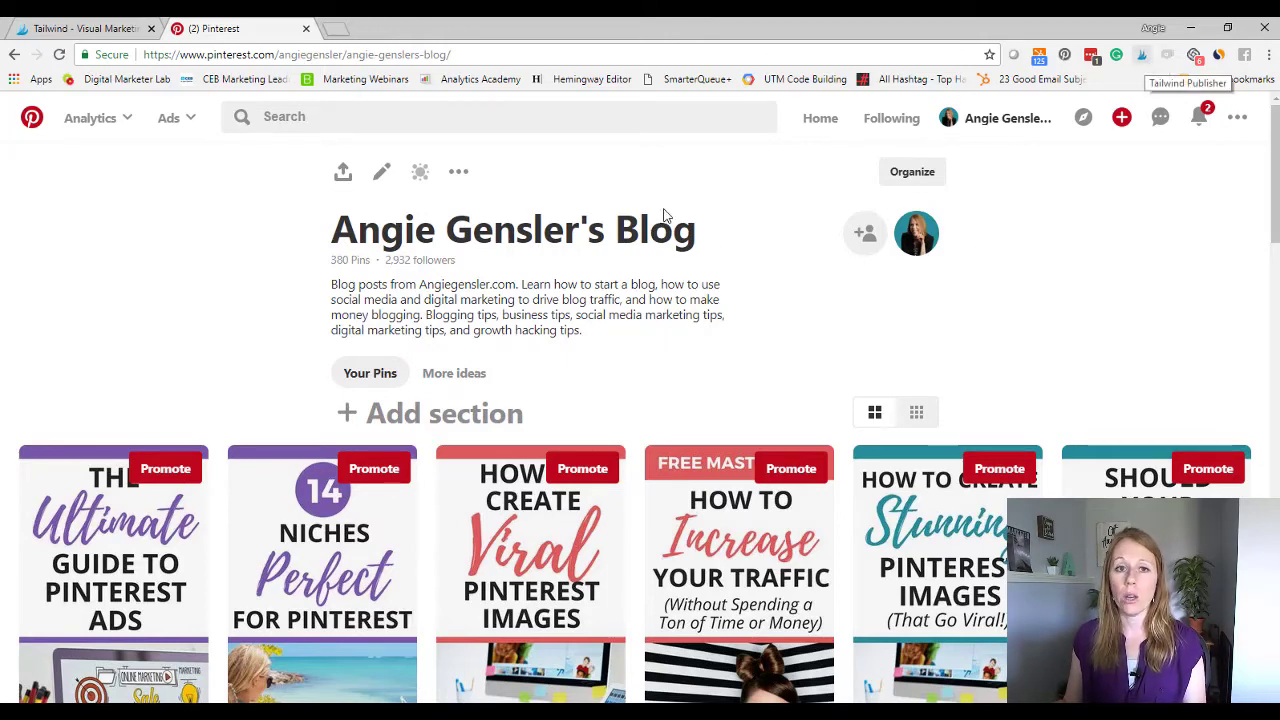
pyautogui.click(78, 30)
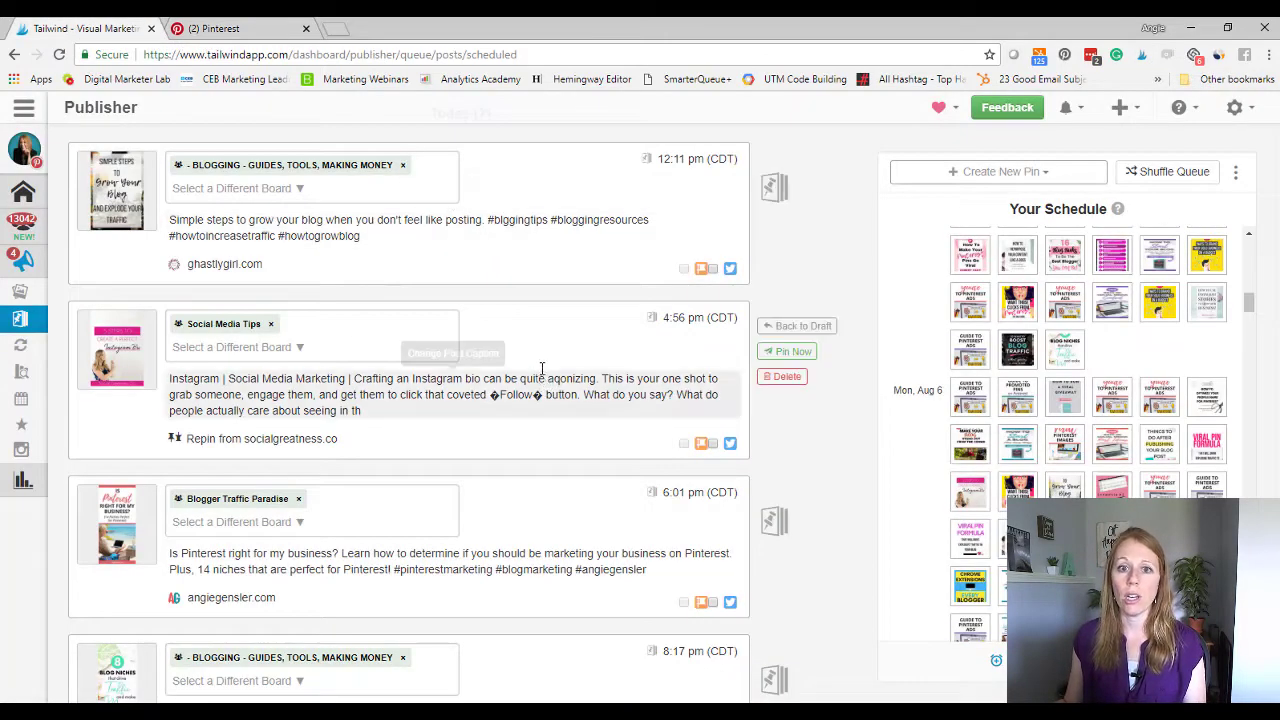
pyautogui.moveTo(788, 330)
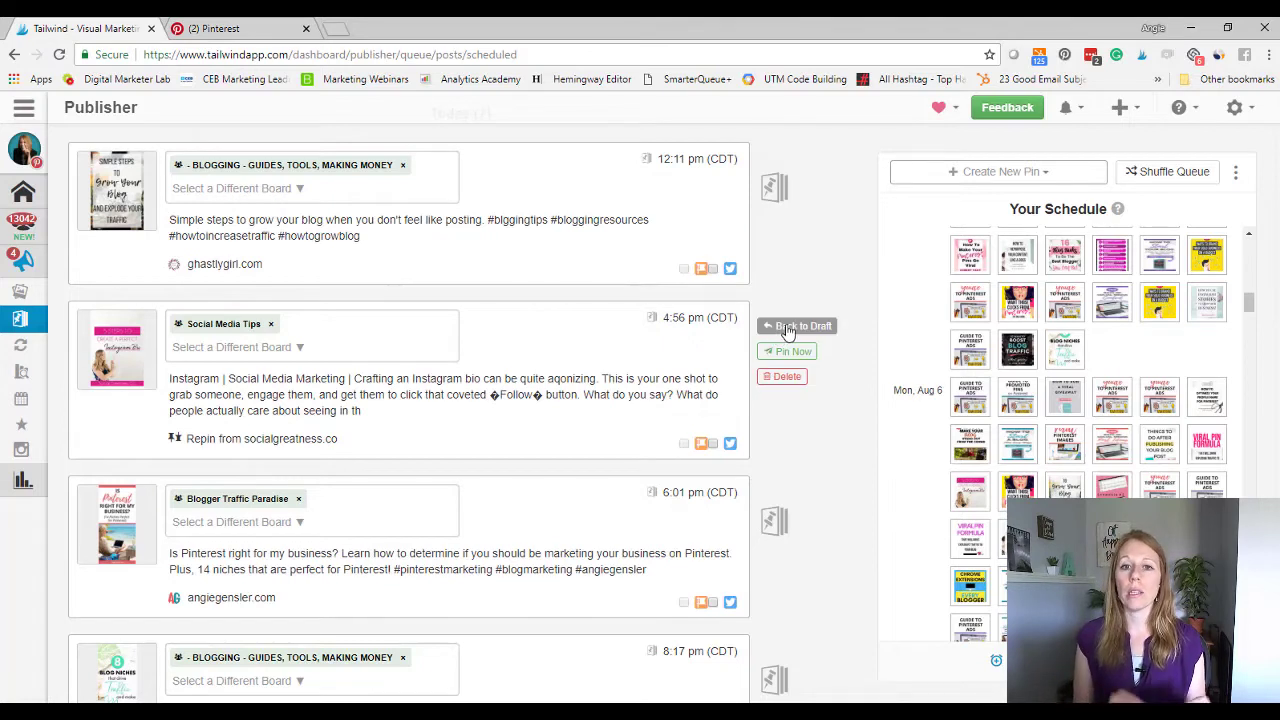